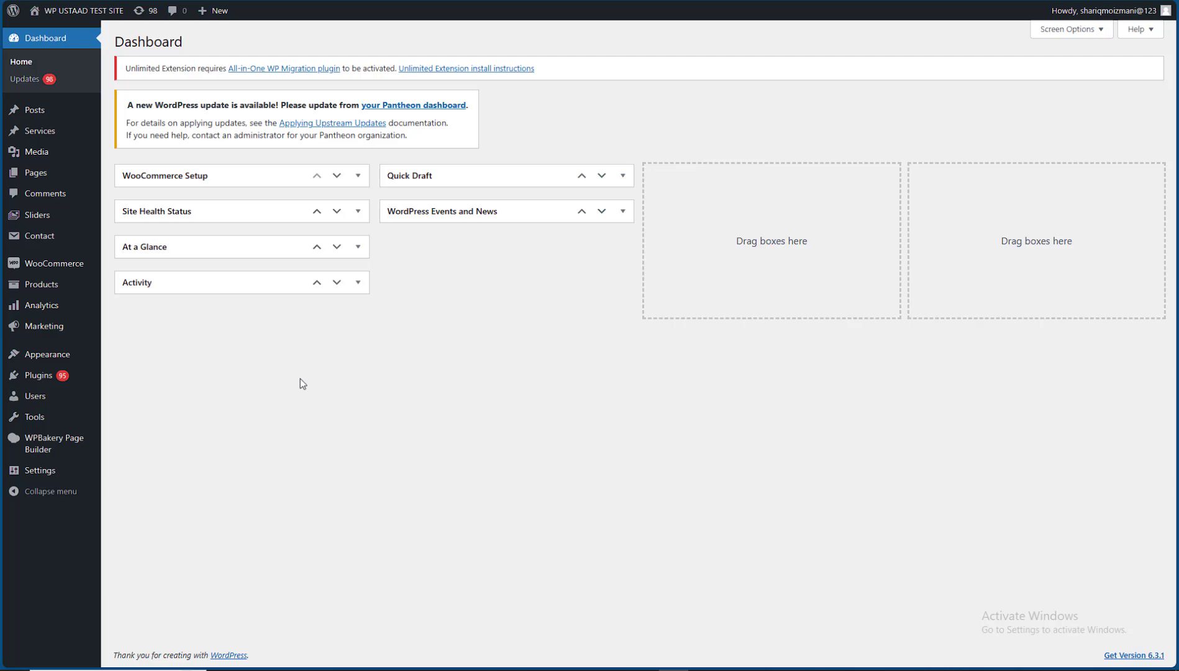
# - Find the plugin "FiboSearch - AJAX Search for WooCommerce" among the plugins available to add and activate it
pyautogui.moveTo(39, 376)
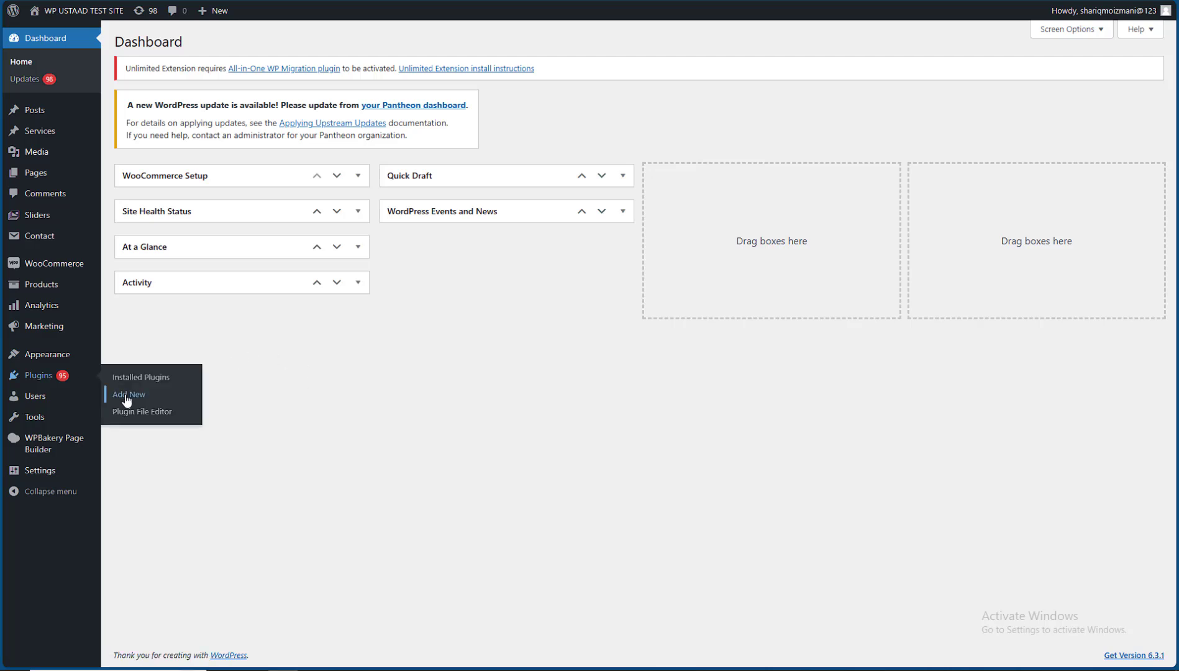
pyautogui.click(126, 397)
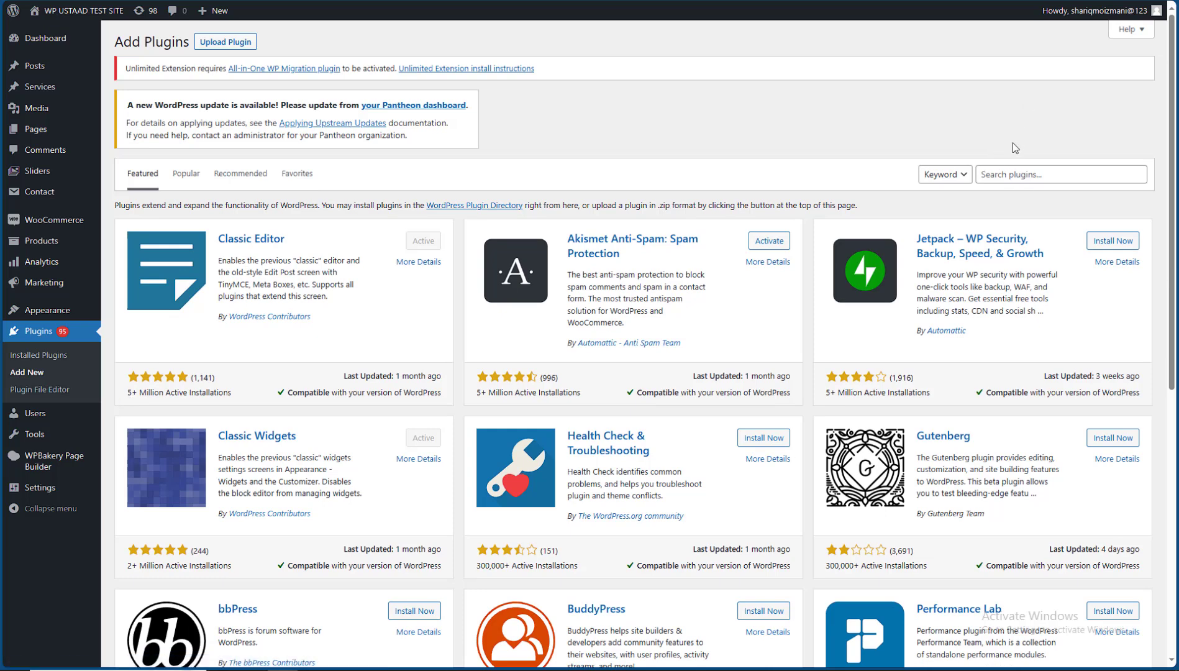
pyautogui.click(1003, 174)
pyautogui.write('FiboSearch - AJAX Search for WooCommerce')
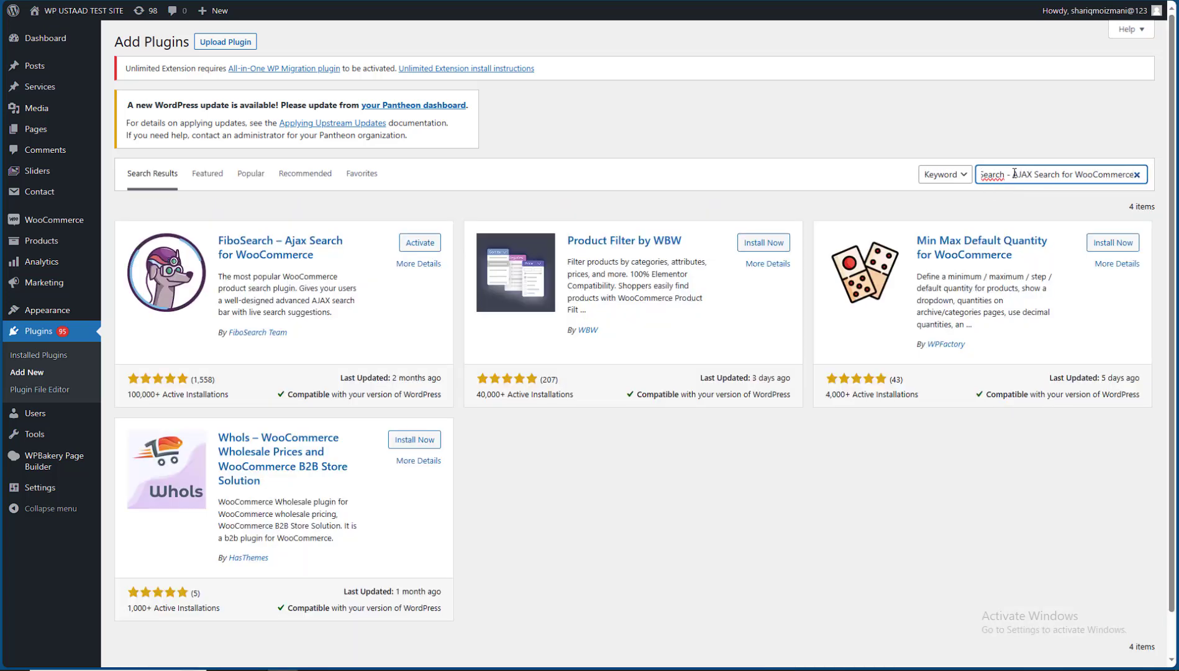
pyautogui.click(567, 576)
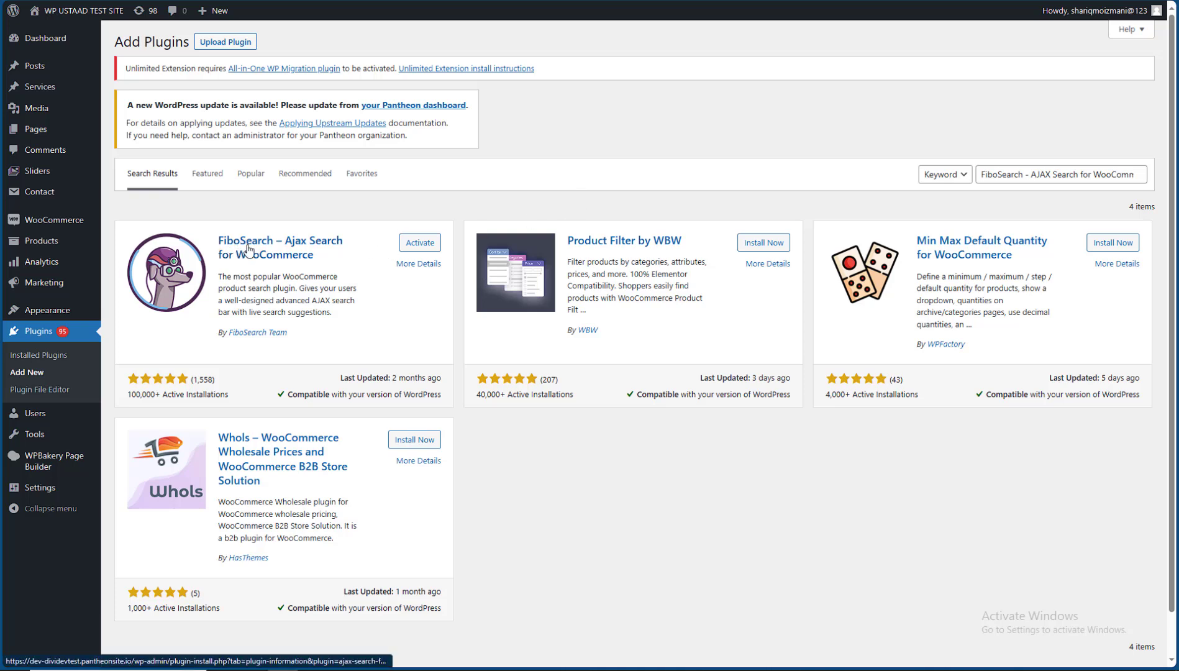
pyautogui.click(420, 244)
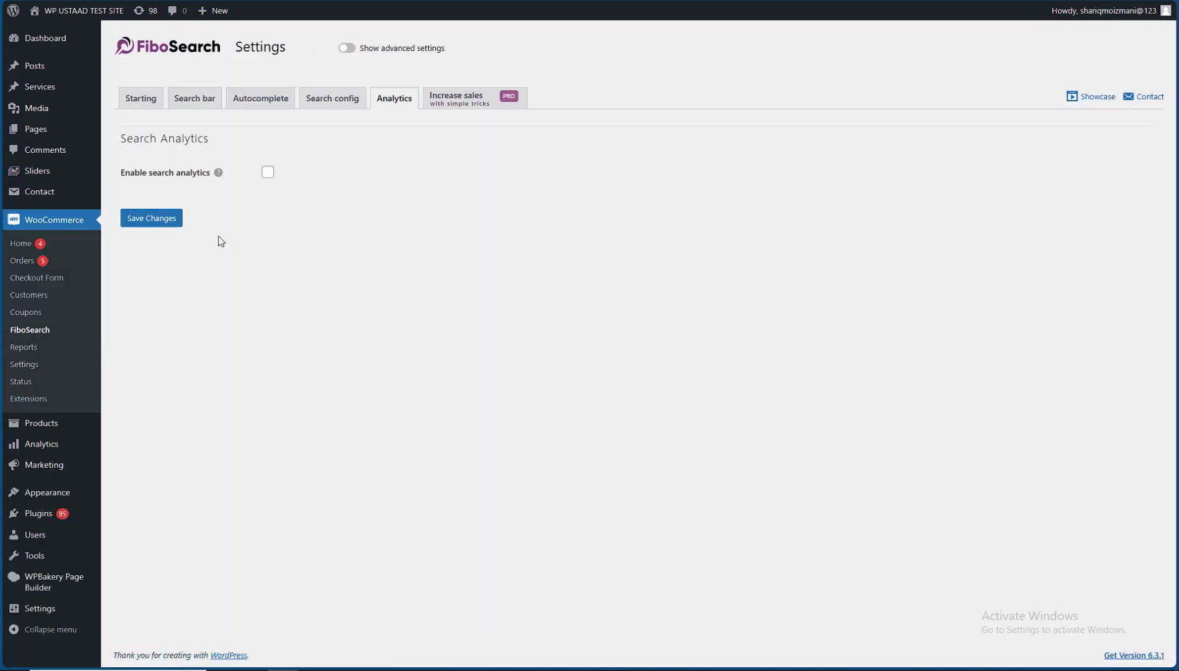
# - Disable replacing the theme's search bars in FiboSearch's Starting settings and save the changes
pyautogui.click(146, 98)
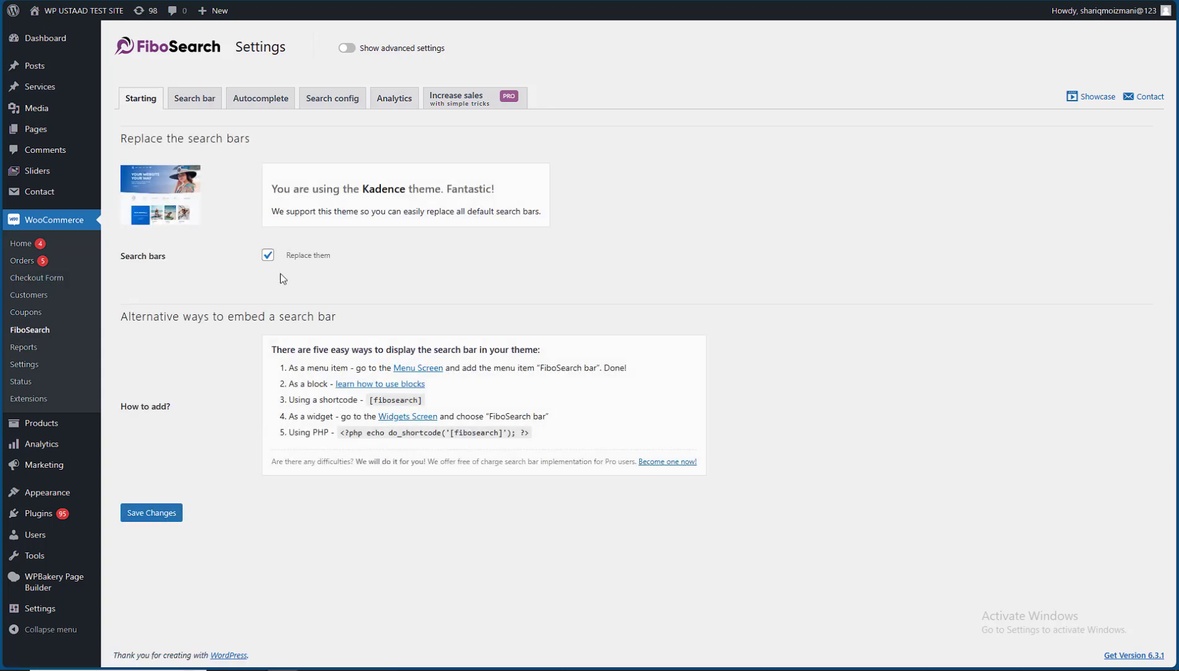
pyautogui.click(267, 255)
pyautogui.click(157, 513)
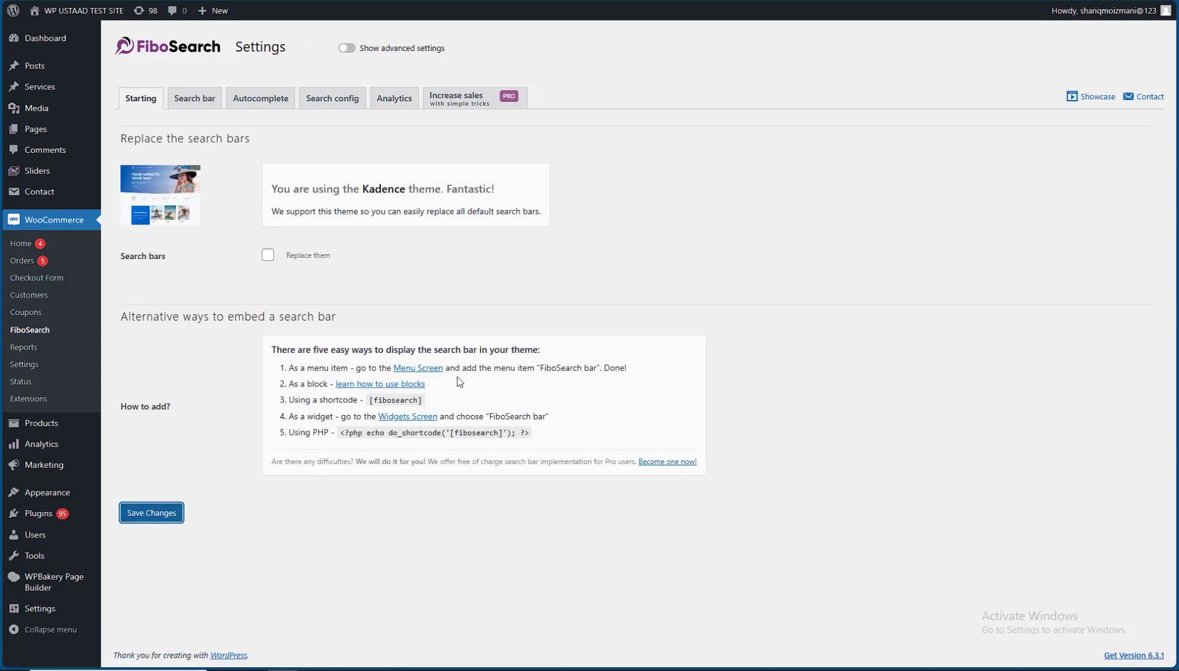
# - Open the storefront in a separate browser tab and try the header search with "mug", then return to the FiboSearch settings
pyautogui.moveTo(60, 9)
pyautogui.rightClick(49, 36)
pyautogui.click(93, 81)
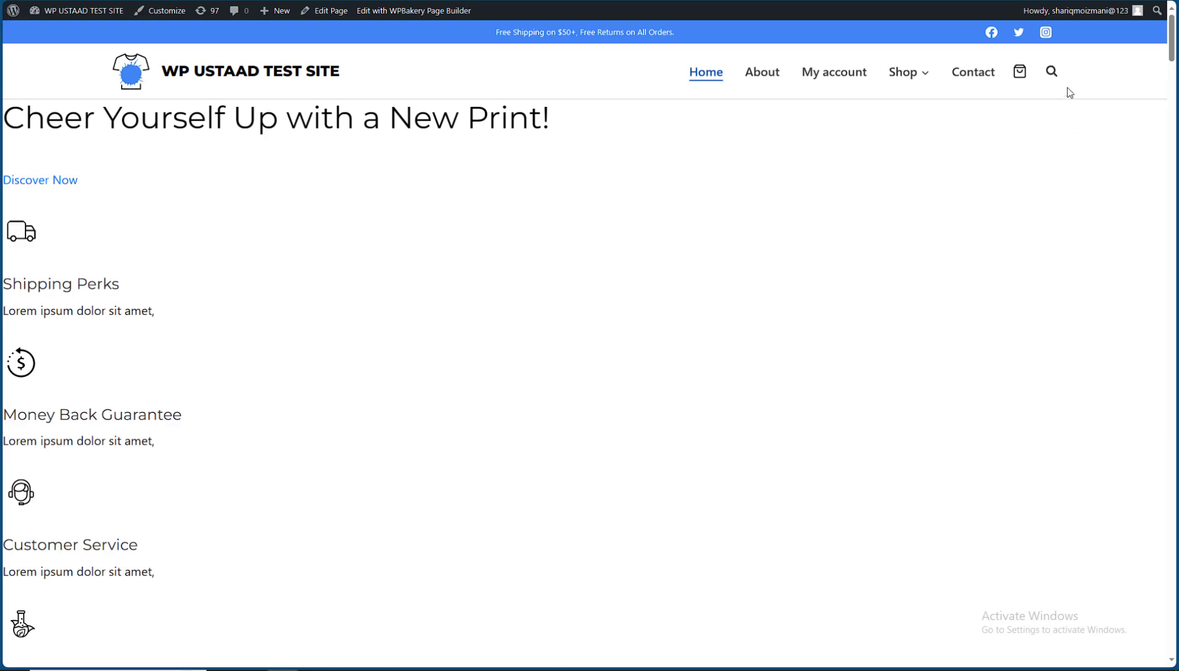
pyautogui.click(1051, 72)
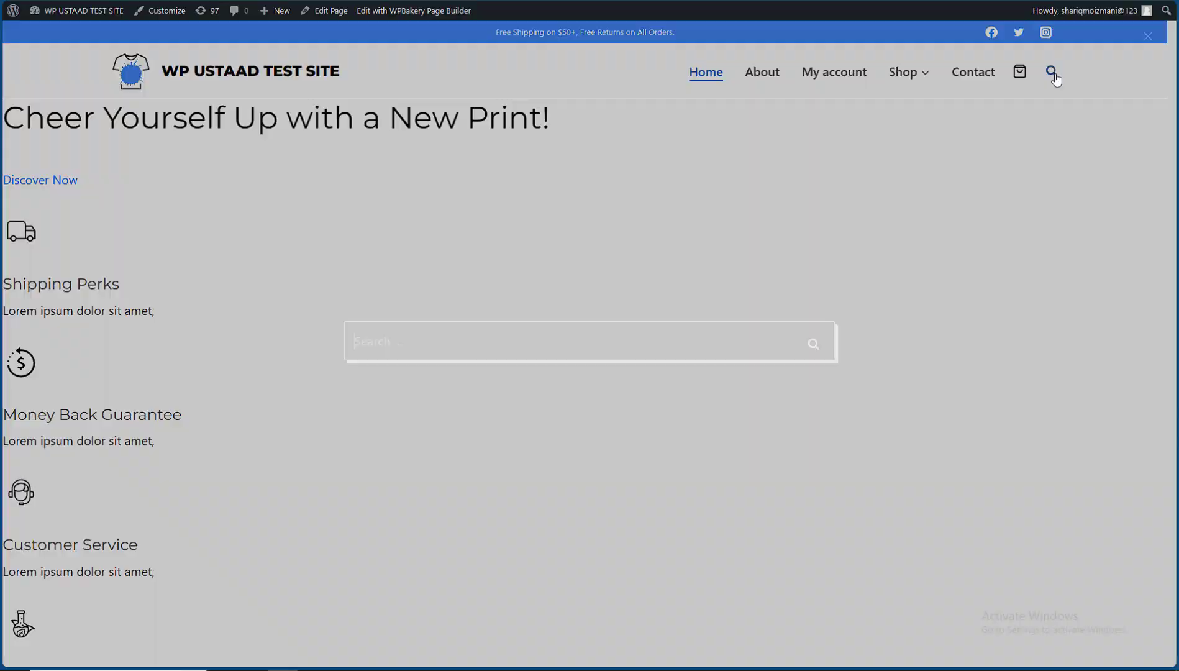
pyautogui.write('muhg')
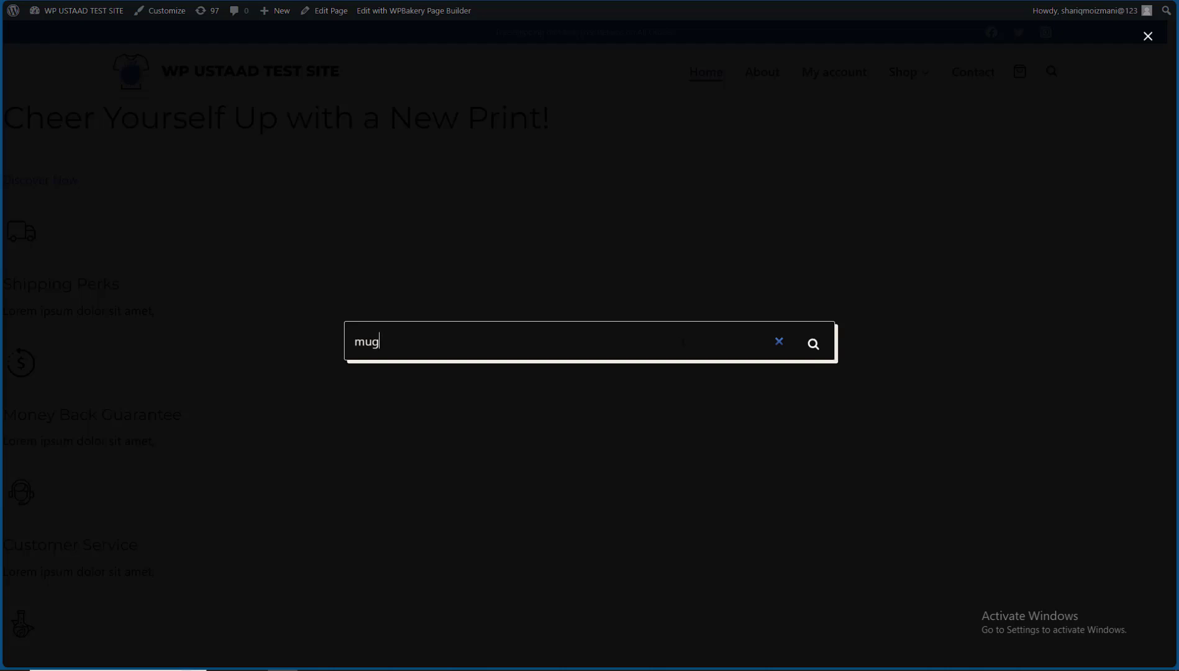
pyautogui.click(897, 291)
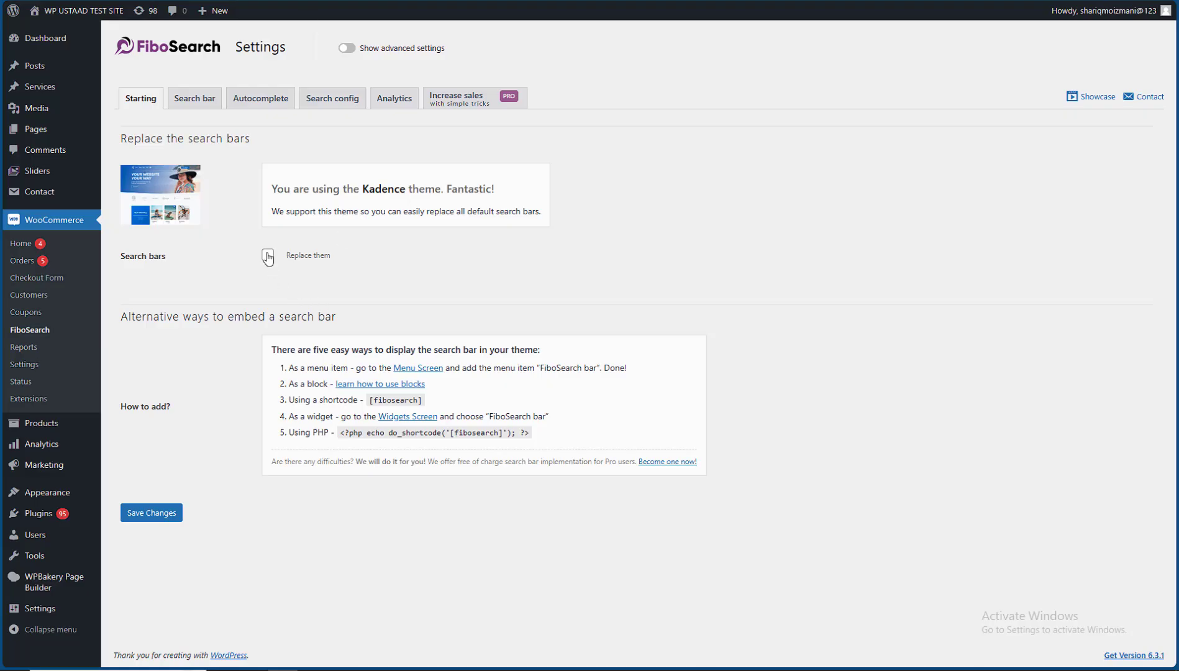
# - Enable "Replace them" for the search bars and highlight the [fibosearch] shortcode and the PHP embed code
pyautogui.click(268, 256)
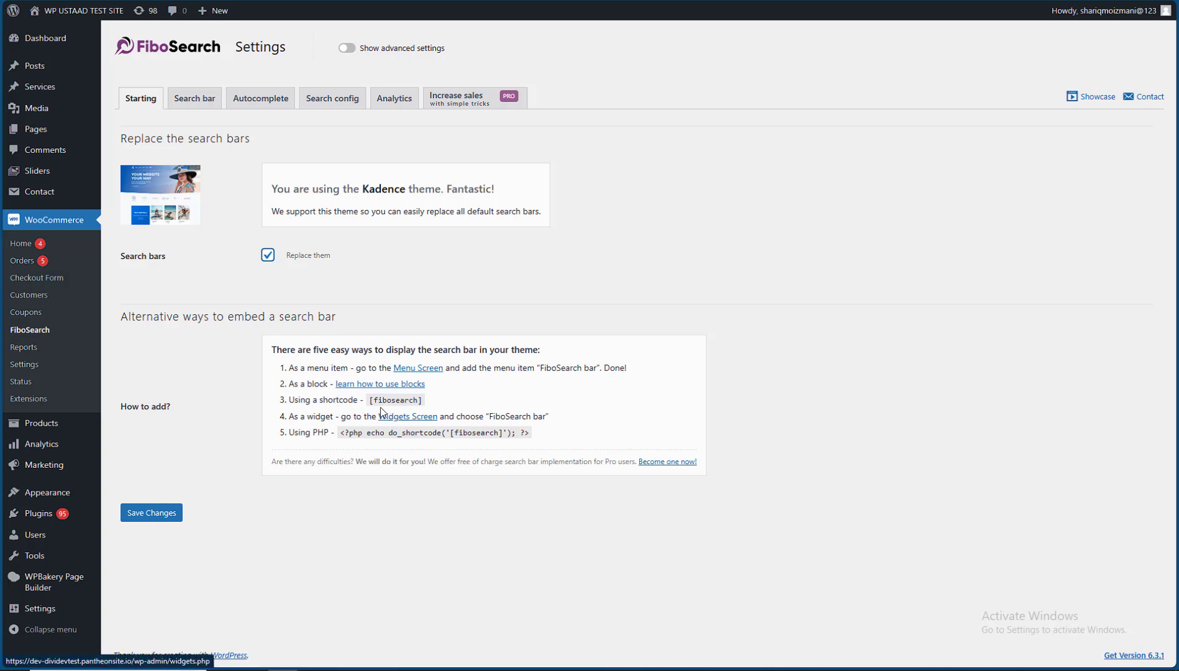
pyautogui.moveTo(370, 400); pyautogui.dragTo(441, 401)
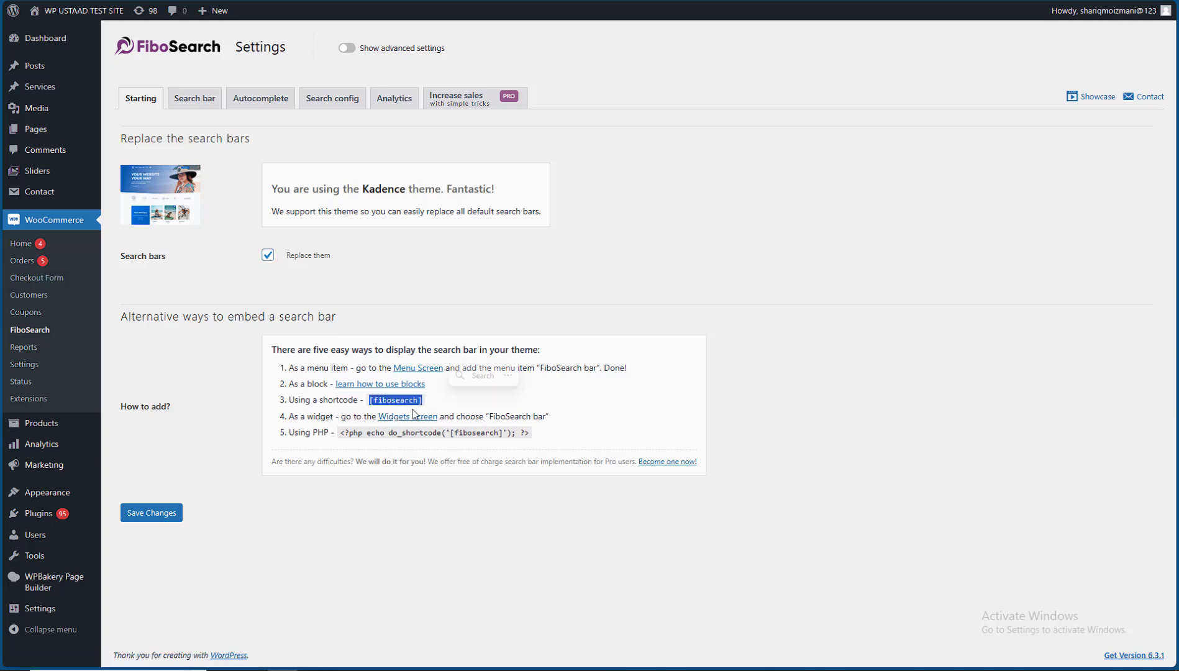
pyautogui.moveTo(341, 432); pyautogui.dragTo(539, 442)
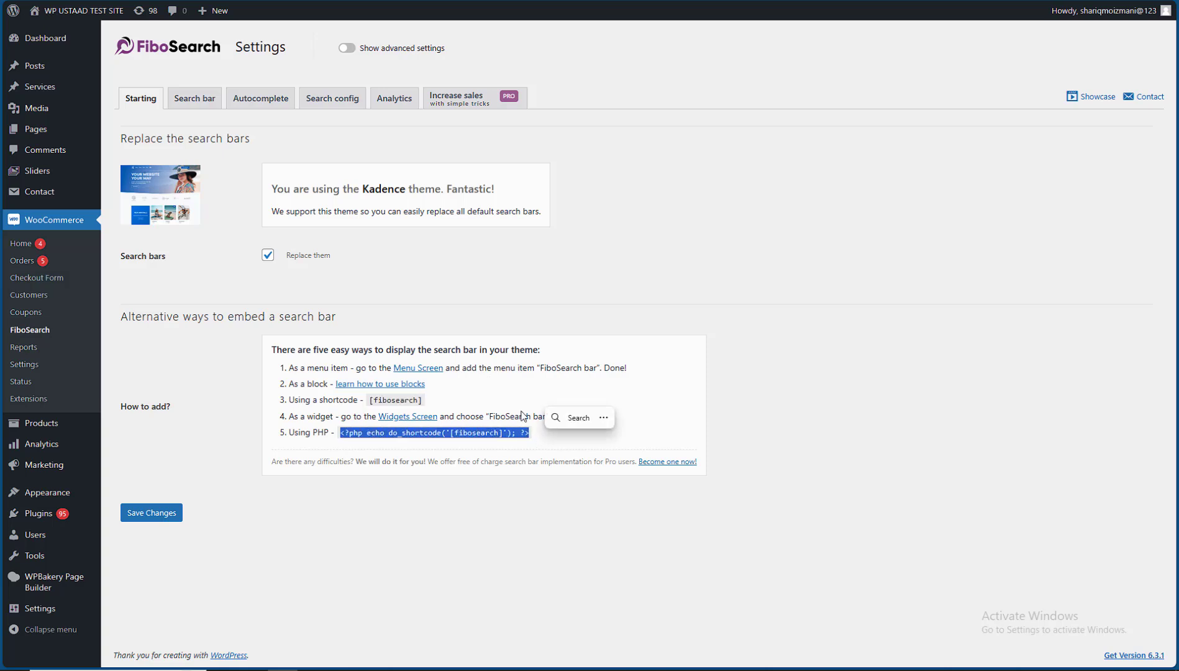
pyautogui.click(459, 496)
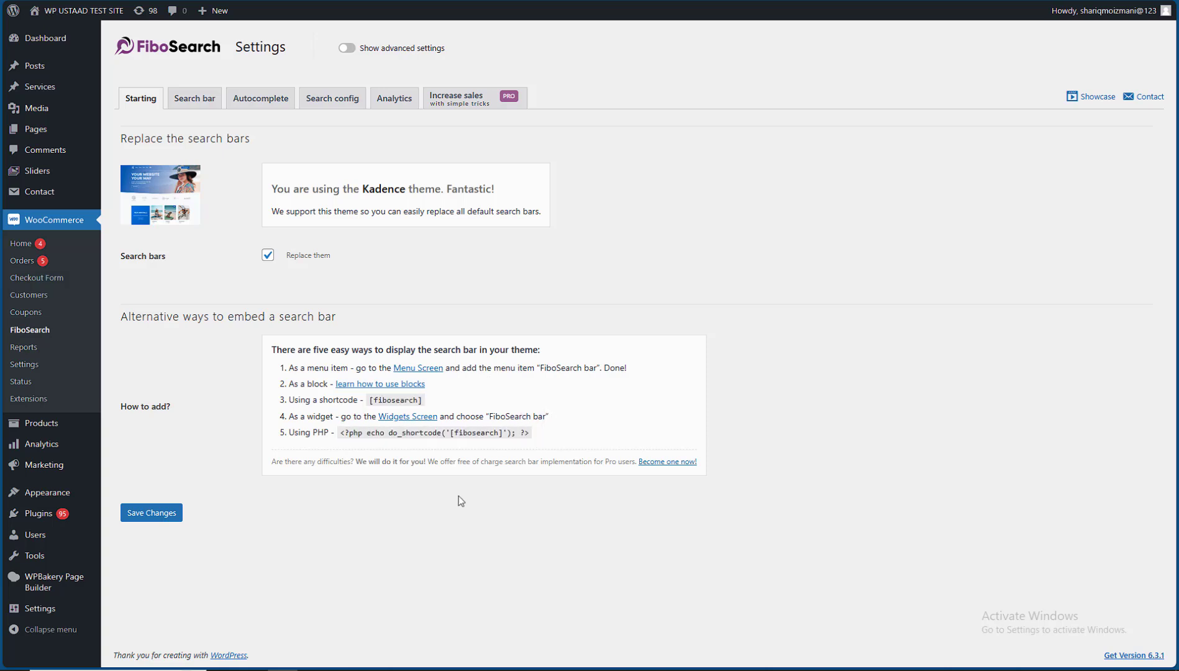
# - Open the menu editor in a separate browser tab and add the FiboSearch bar item to the Store Menu
pyautogui.rightClick(414, 372)
pyautogui.click(448, 379)
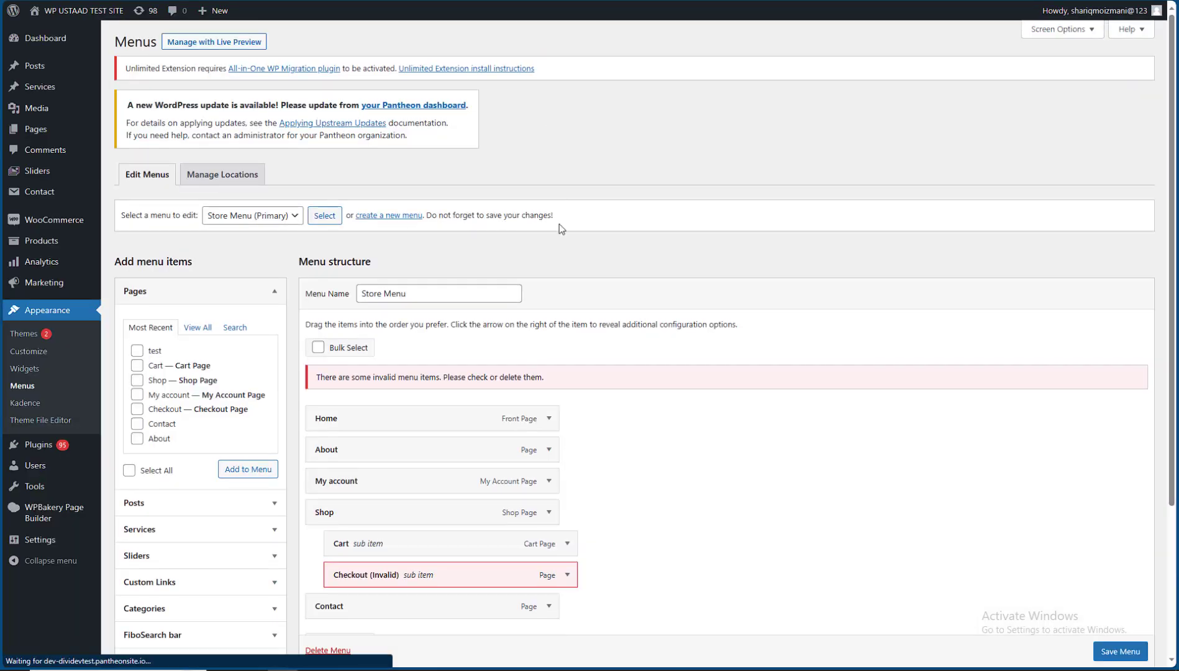
pyautogui.scroll(-3, 576, 266)
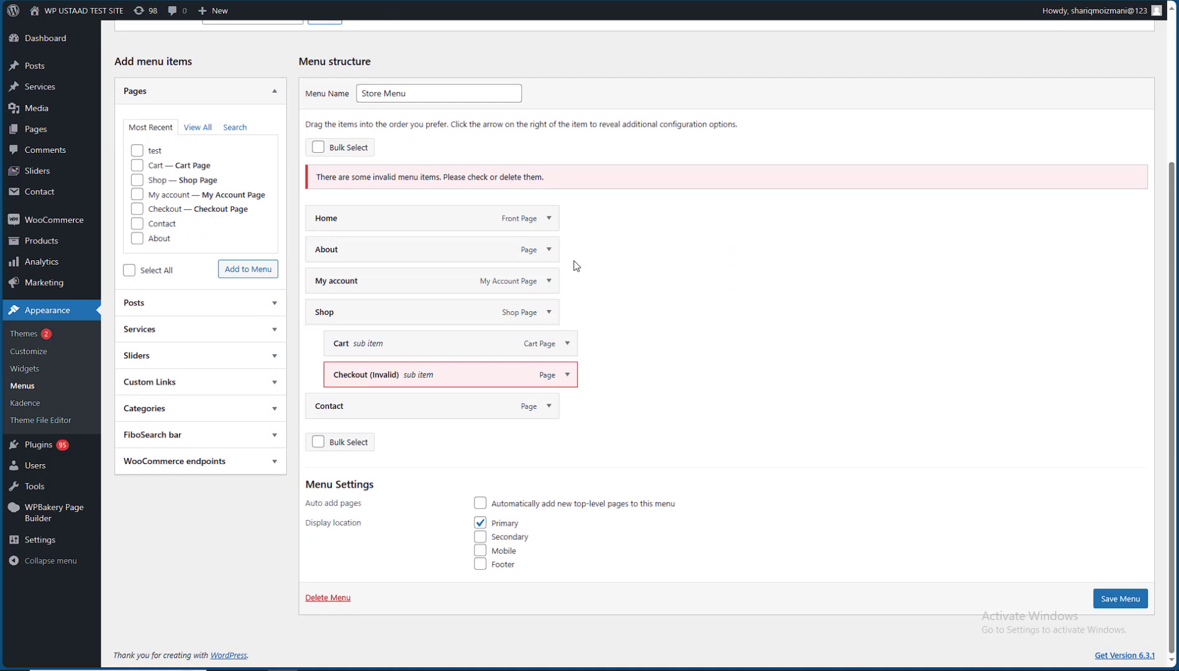
pyautogui.click(159, 435)
pyautogui.click(166, 324)
pyautogui.click(242, 349)
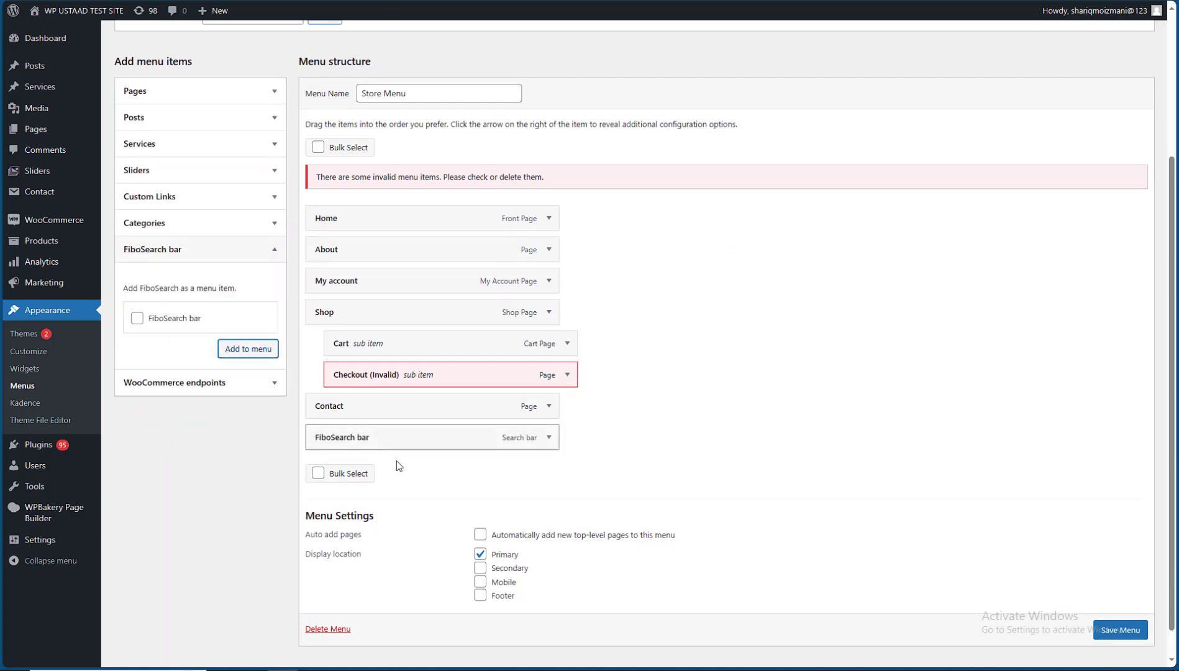
# - Remove the FiboSearch bar item from the Store Menu and return to the FiboSearch settings
pyautogui.click(549, 437)
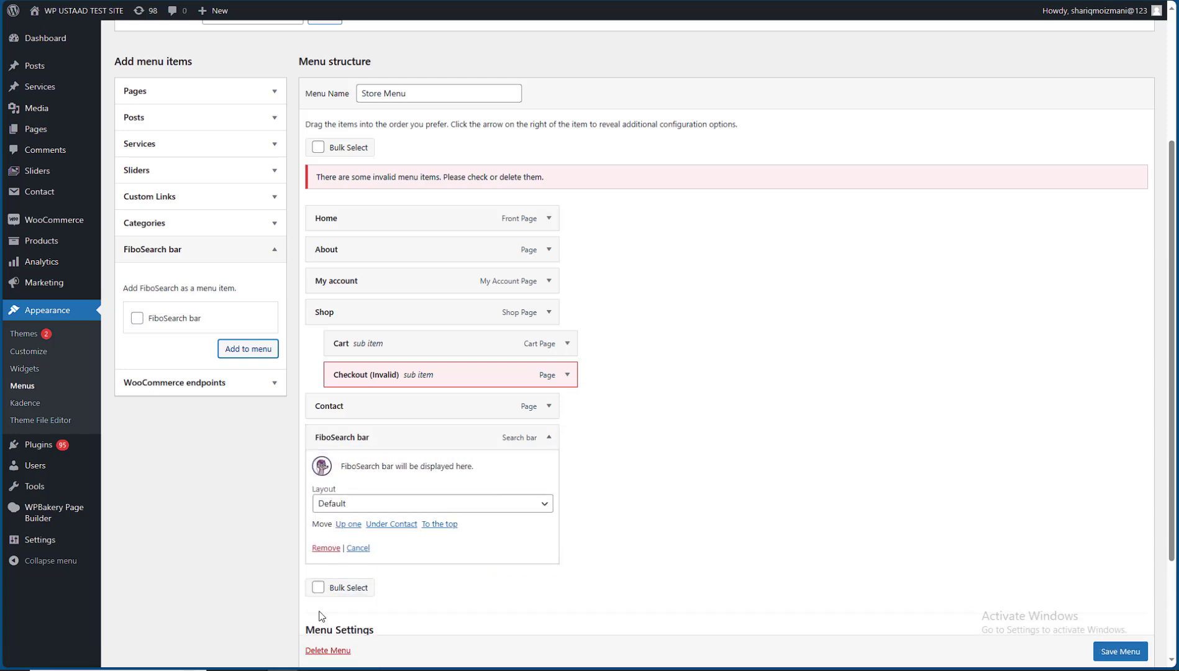
pyautogui.click(326, 548)
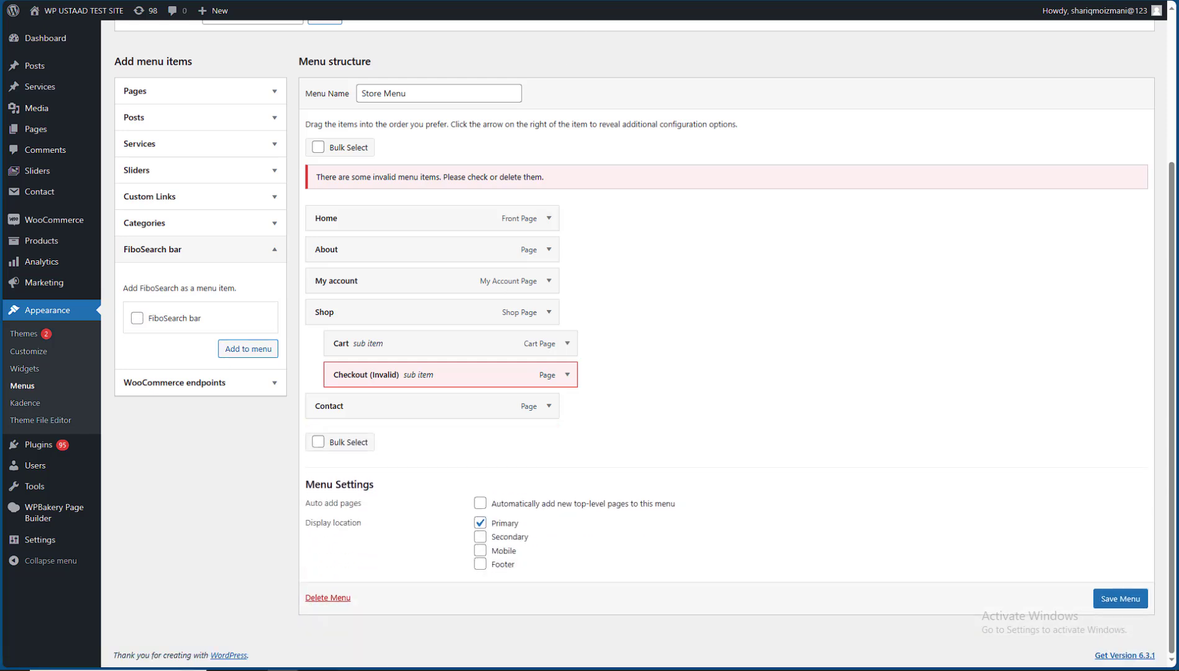
pyautogui.click(643, 56)
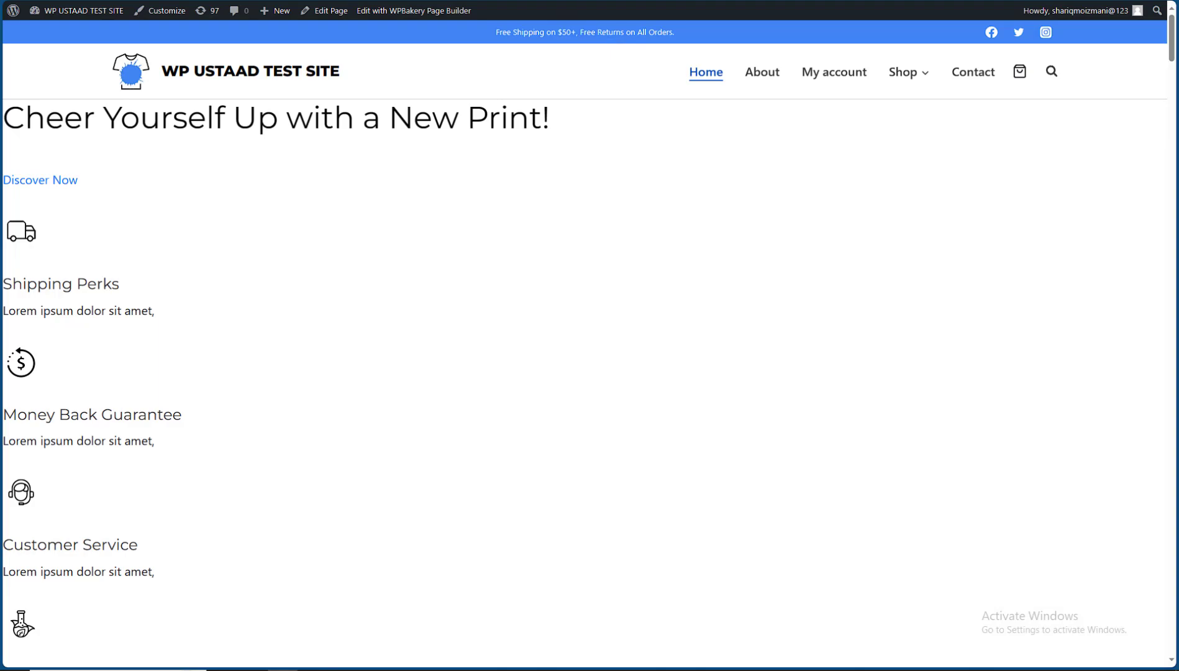
pyautogui.hotkey('ctrl', 'w')
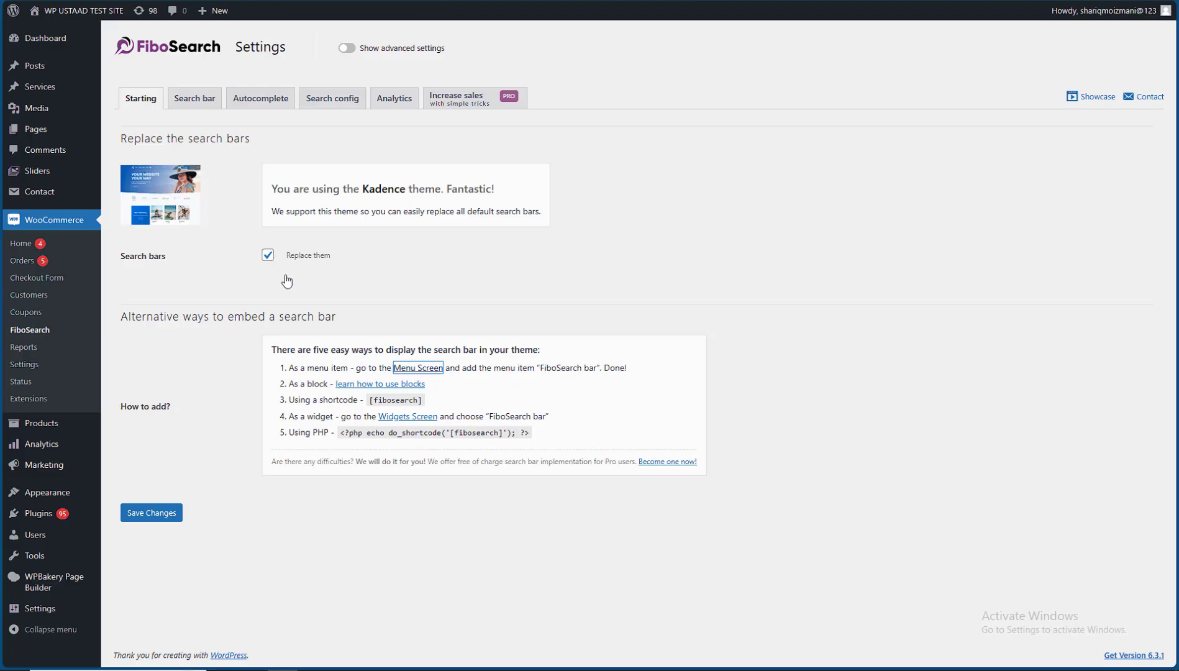
# - Save the search bar replacement setting and check the search in the storefront header
pyautogui.click(142, 513)
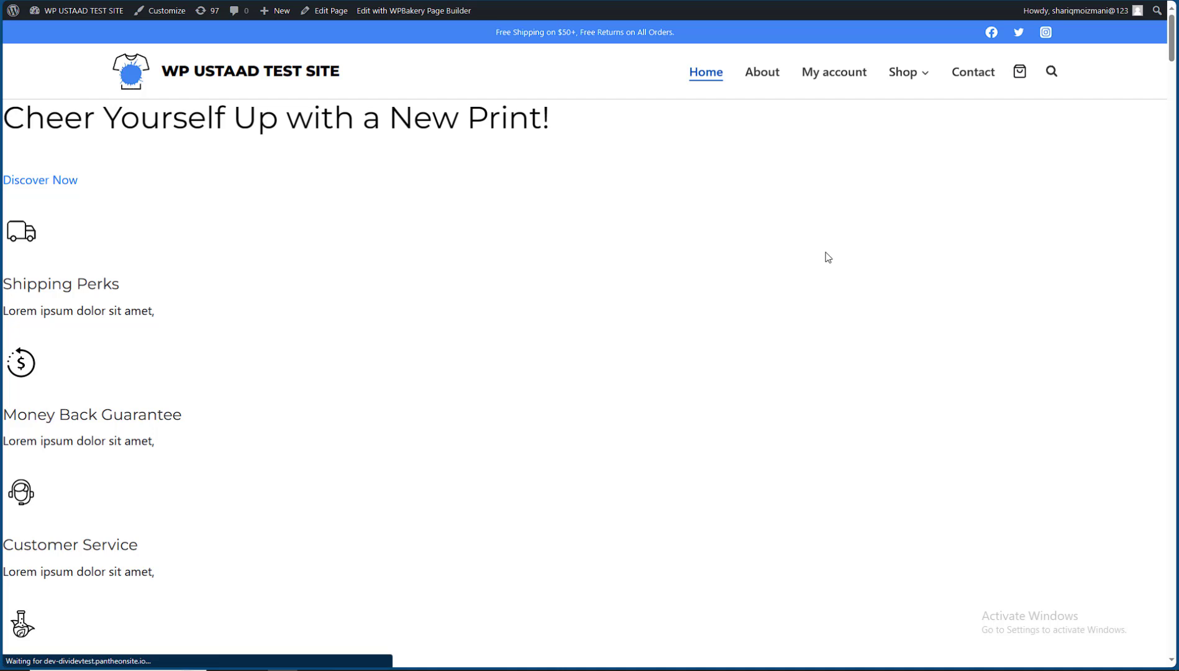
pyautogui.click(1050, 75)
pyautogui.click(652, 254)
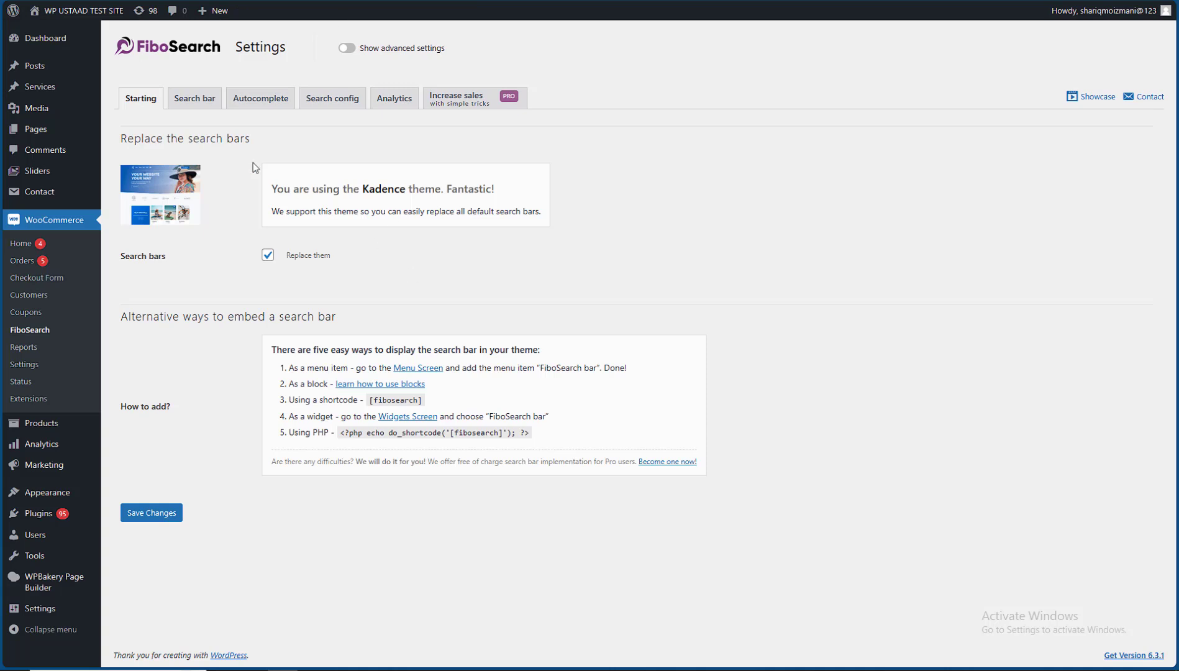
# - Review FiboSearch's Search bar settings and try the preview search field with "fibo search"
pyautogui.click(194, 98)
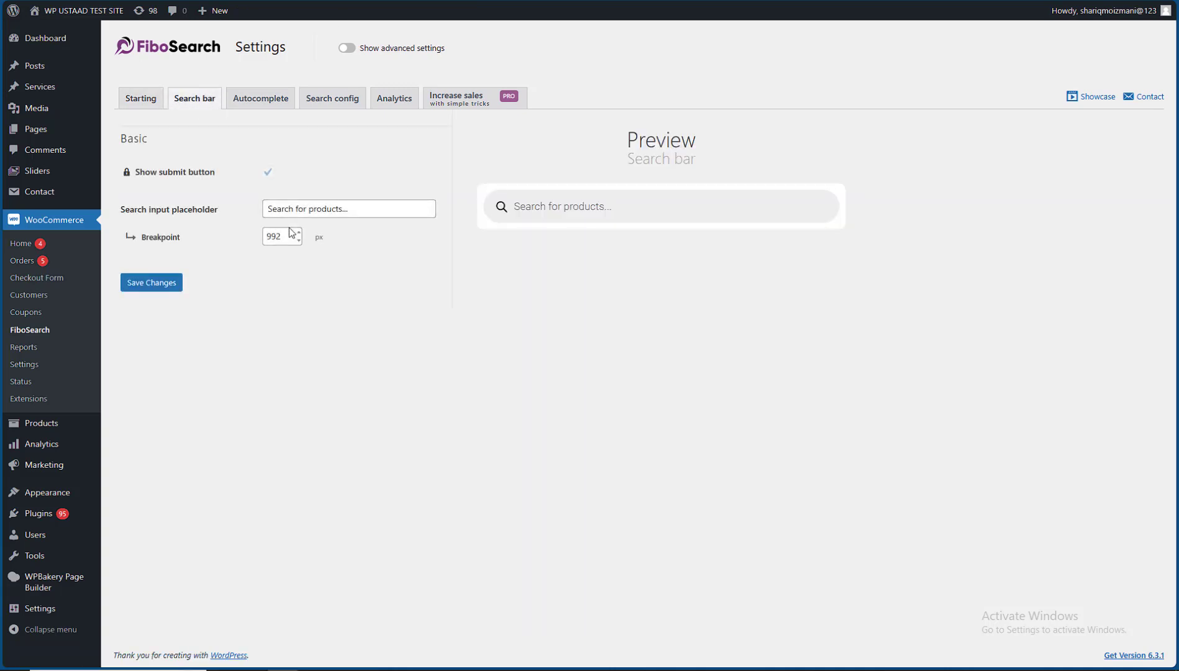
pyautogui.click(571, 209)
pyautogui.write('fibo')
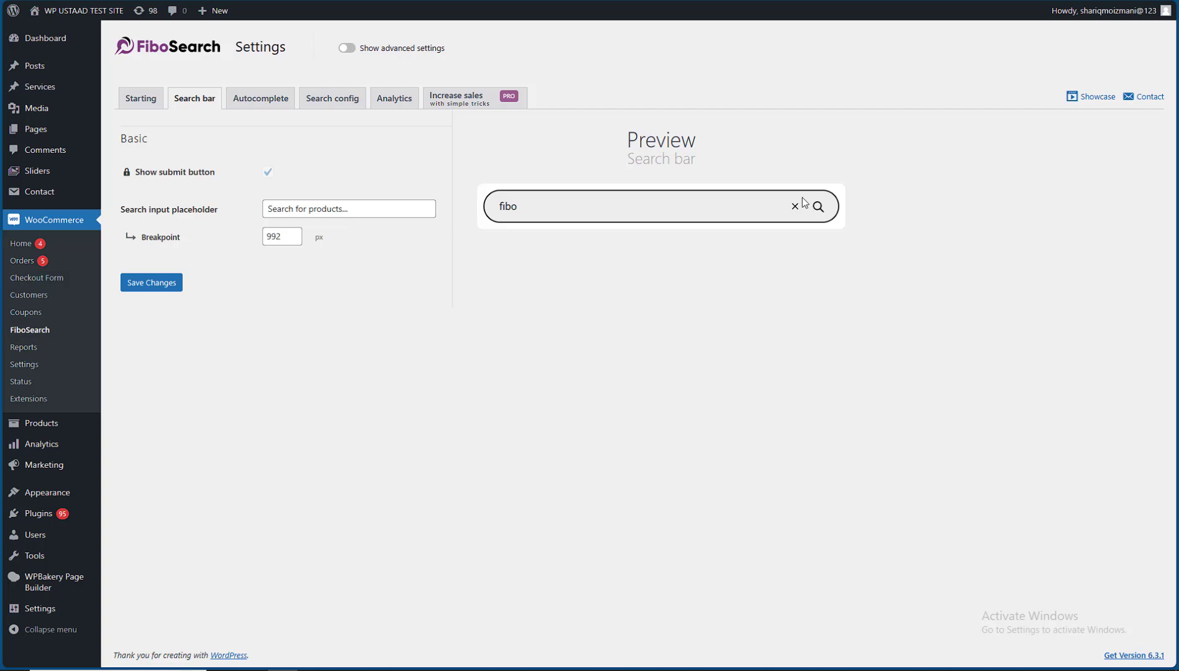
pyautogui.write(' search')
# - Turn on the advanced settings and set the autocomplete limit to 10 suggestions
pyautogui.click(277, 105)
pyautogui.scroll(-1, 401, 253)
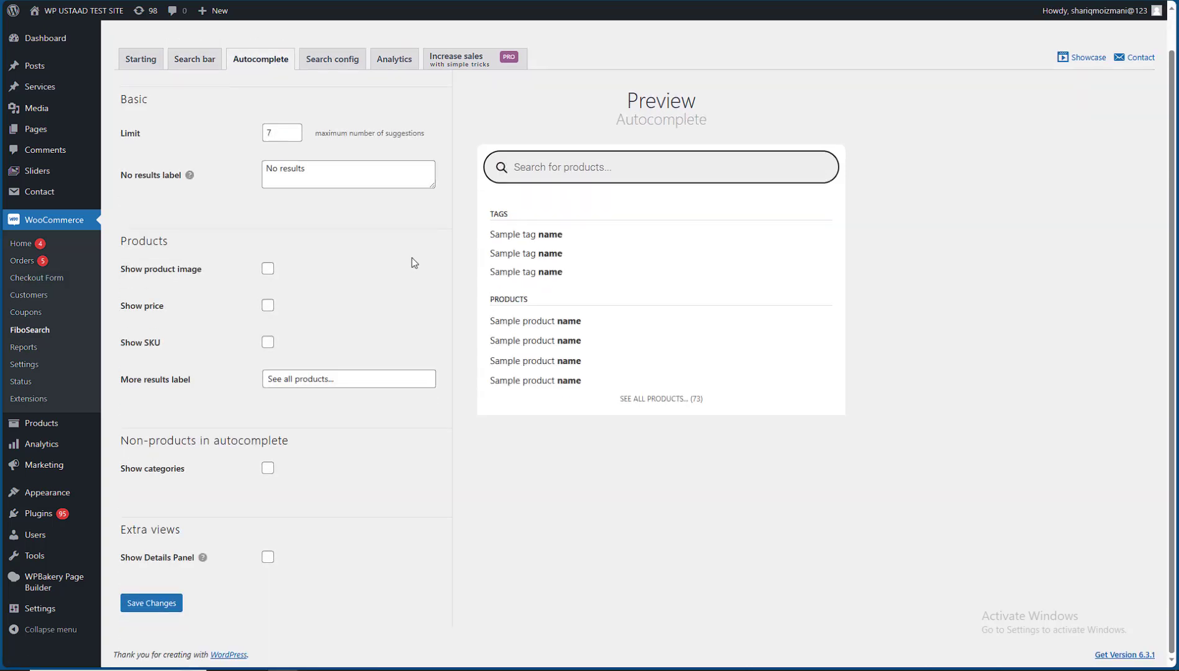
pyautogui.scroll(1, 402, 258)
pyautogui.click(345, 49)
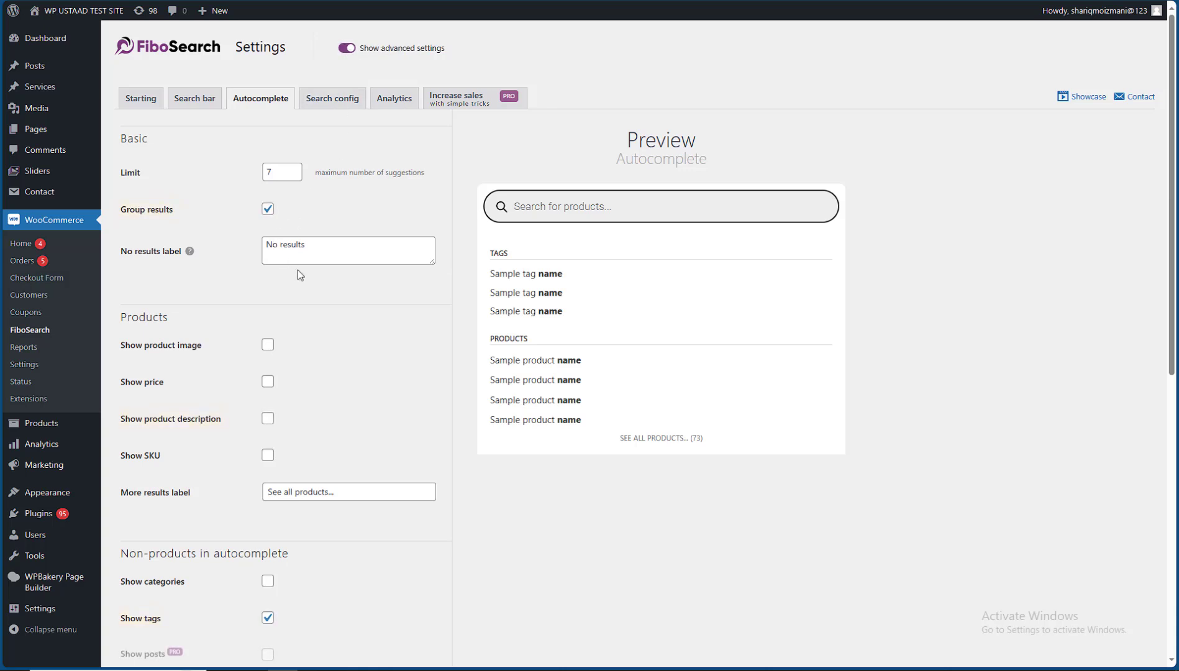
pyautogui.moveTo(277, 170); pyautogui.dragTo(240, 178)
pyautogui.write('10')
pyautogui.click(365, 209)
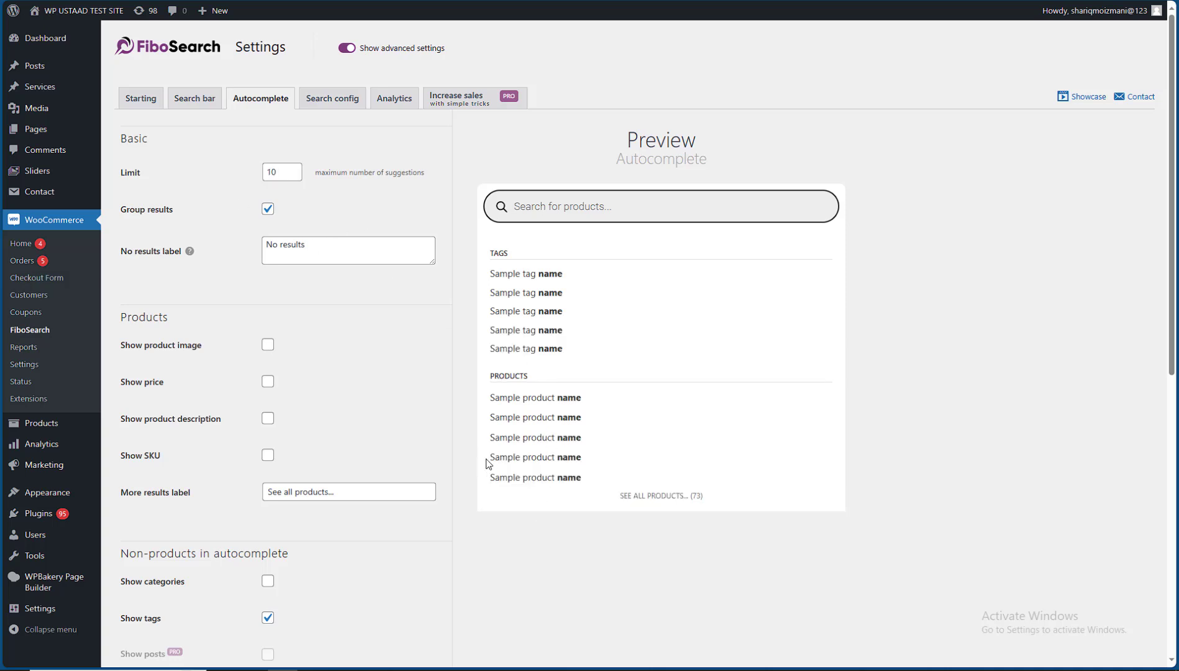
# - Enable showing the product image in the autocomplete results and save the changes
pyautogui.click(268, 347)
pyautogui.scroll(-8, 298, 435)
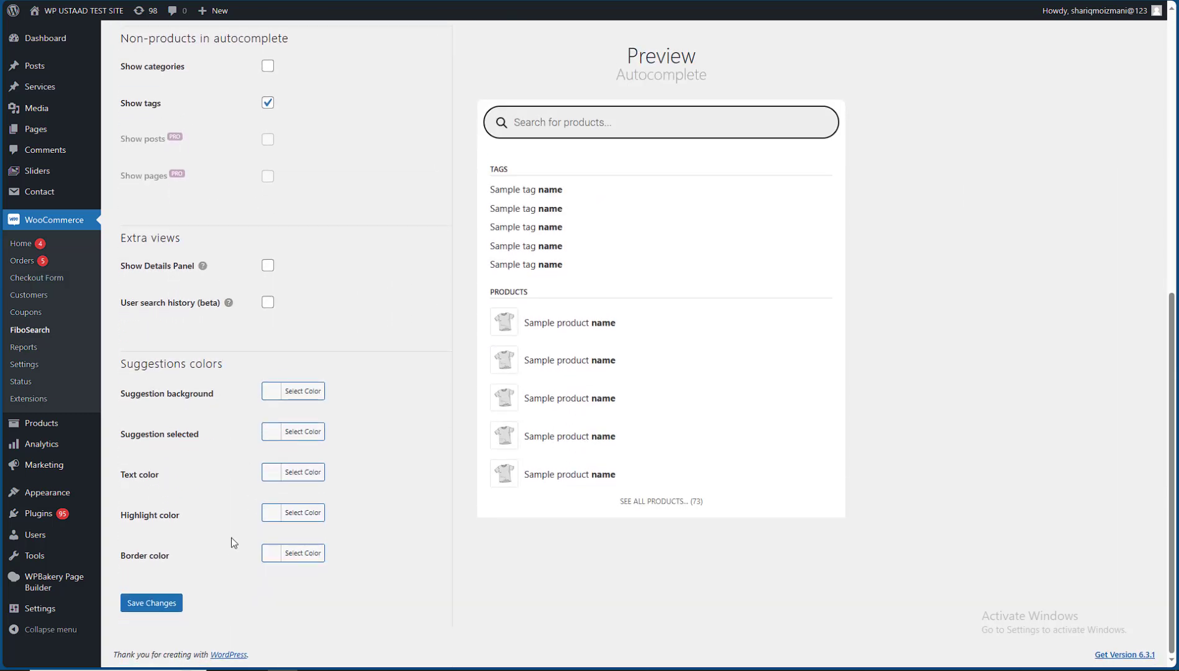
pyautogui.click(151, 603)
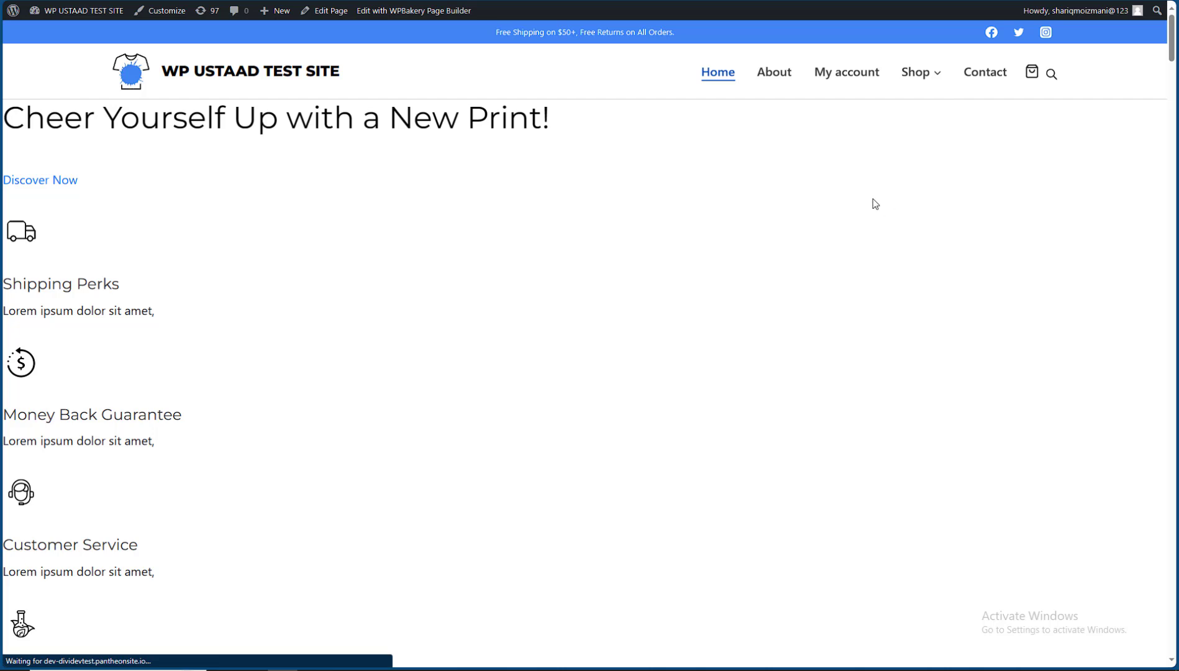
# - Search the storefront for "mug" with the FiboSearch bar in the header
pyautogui.click(1051, 74)
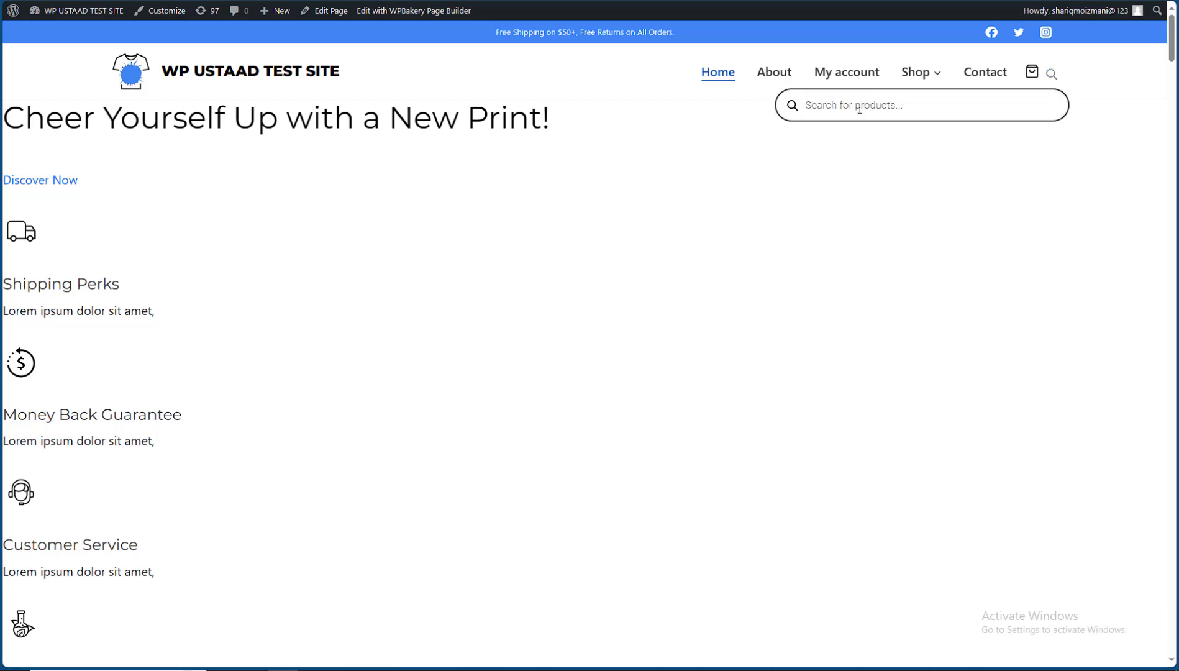
pyautogui.write('muhg')
pyautogui.press('Return')
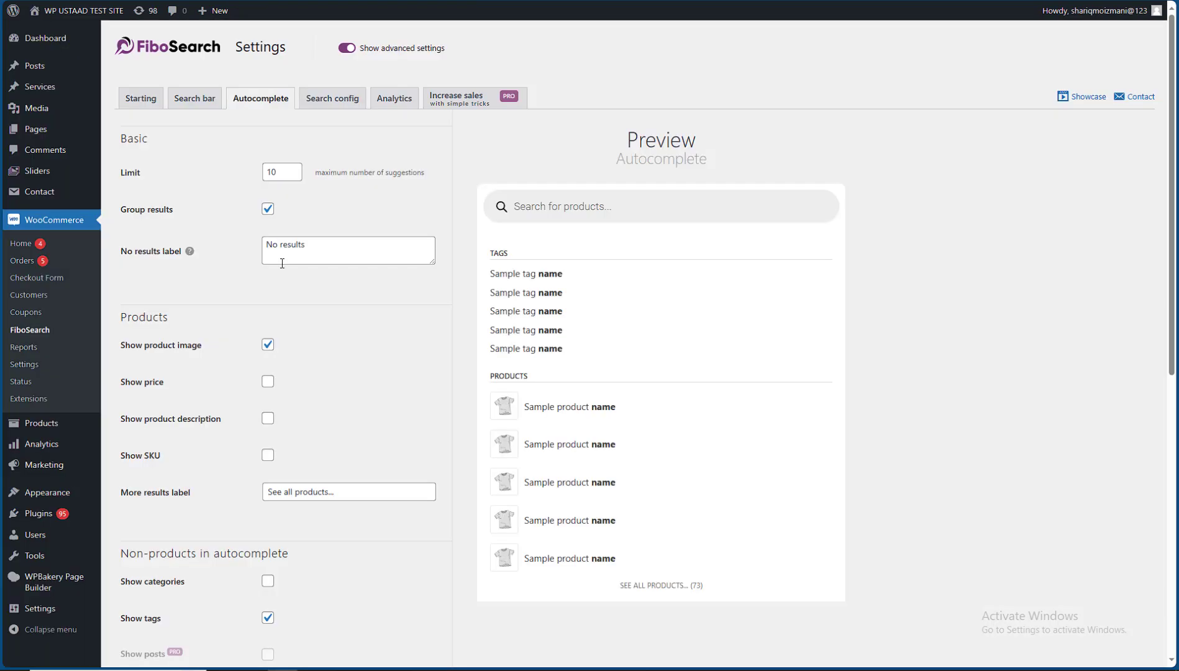
# - Enable showing the price, product description and SKU for products in the autocomplete results
pyautogui.click(269, 383)
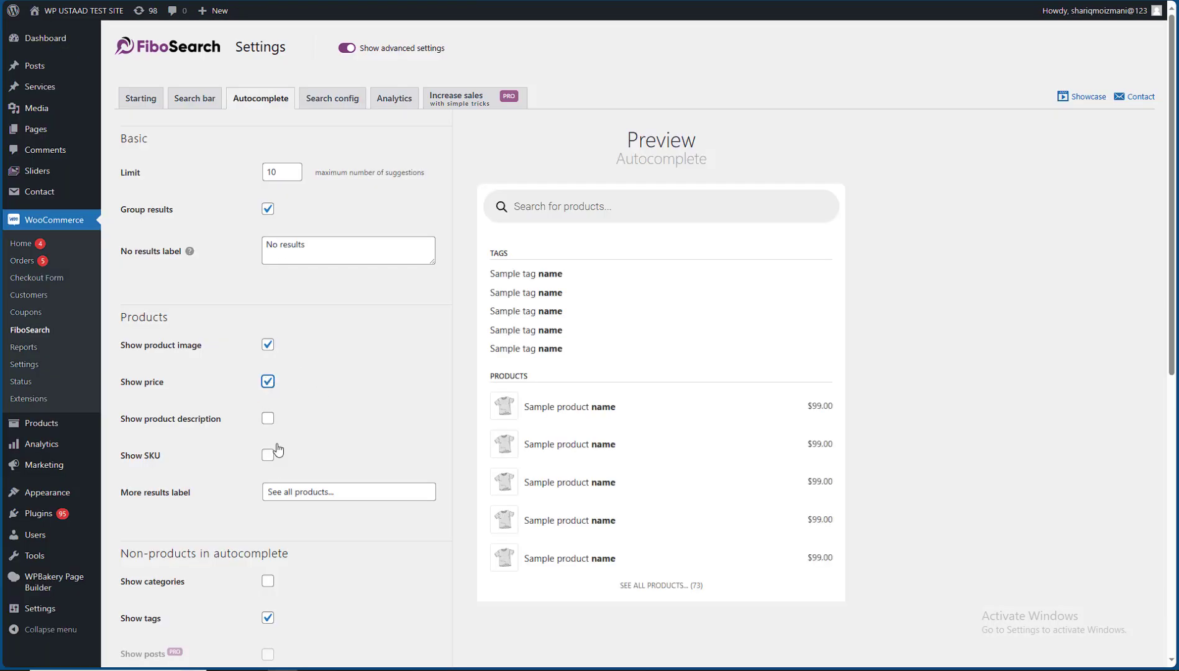
pyautogui.click(269, 419)
pyautogui.scroll(-8, 369, 456)
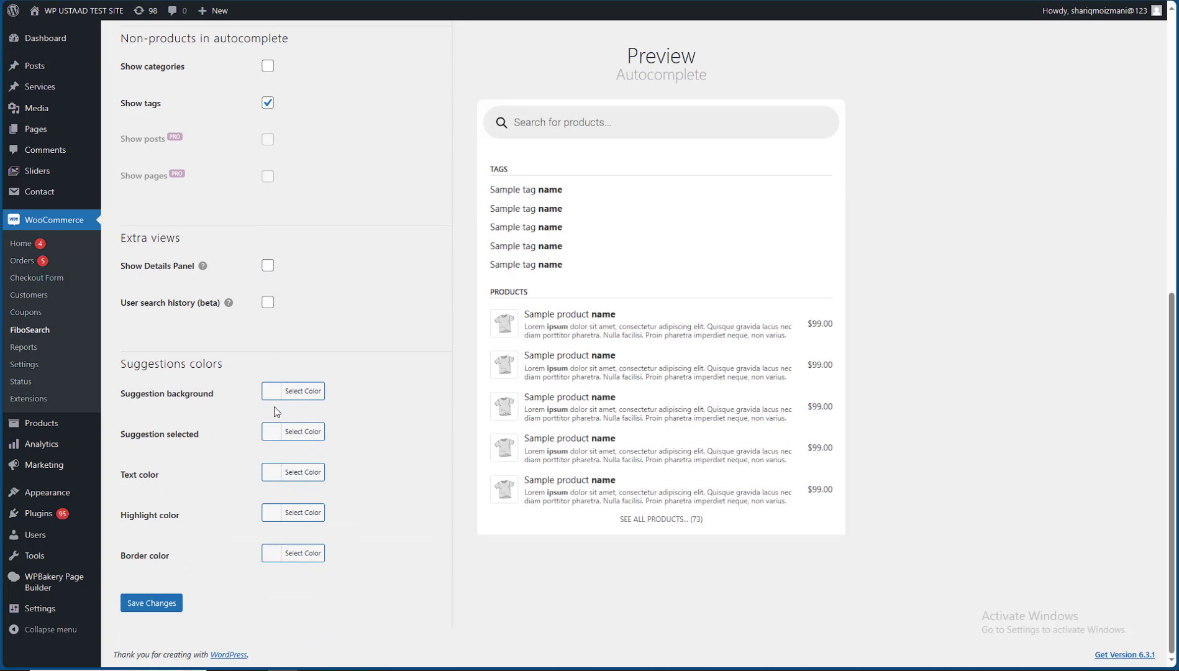
pyautogui.scroll(3, 275, 411)
pyautogui.scroll(5, 275, 411)
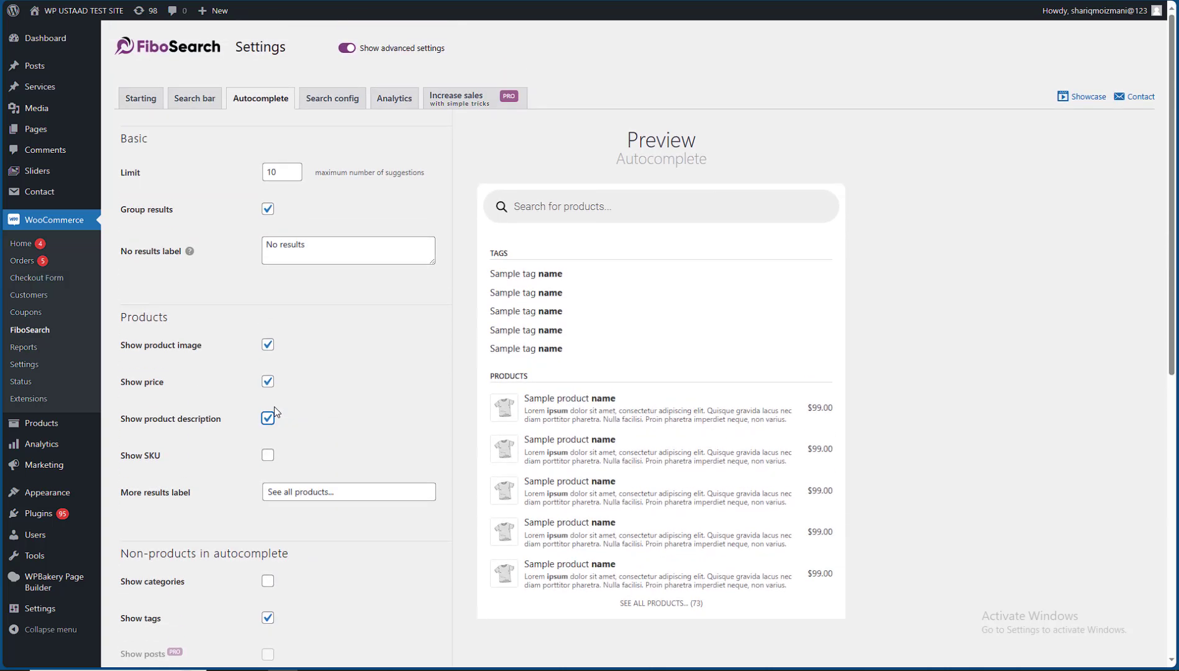
pyautogui.click(268, 455)
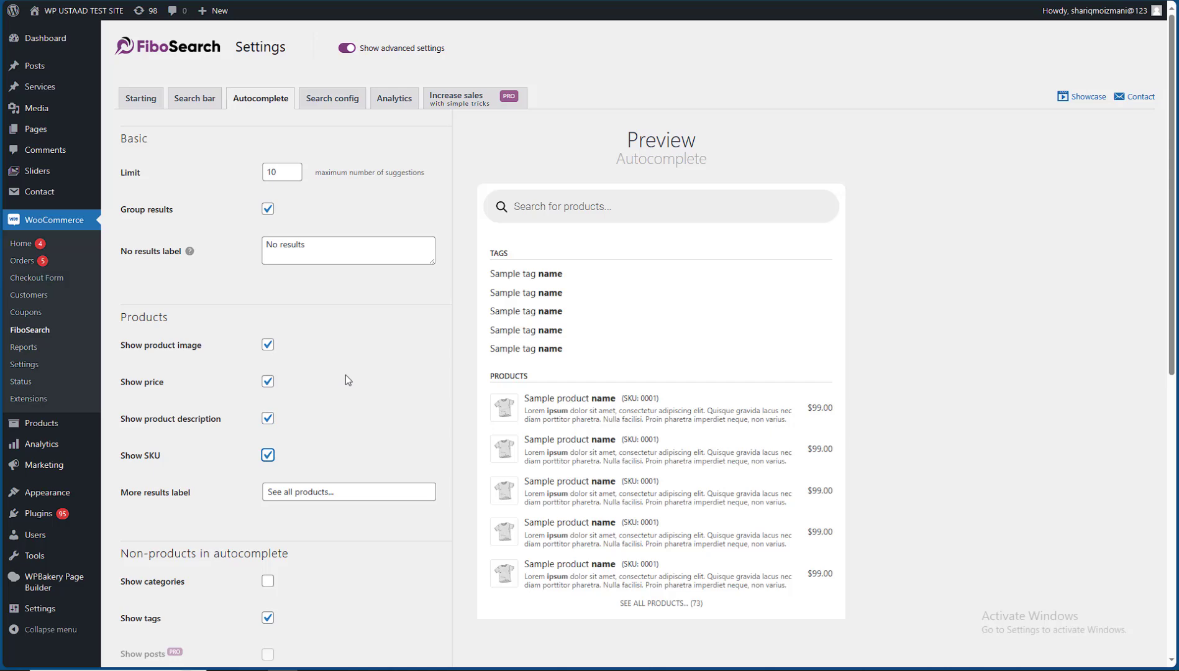
# - Enable categories, the Details Panel and user search history in the autocomplete settings and save the changes
pyautogui.click(268, 581)
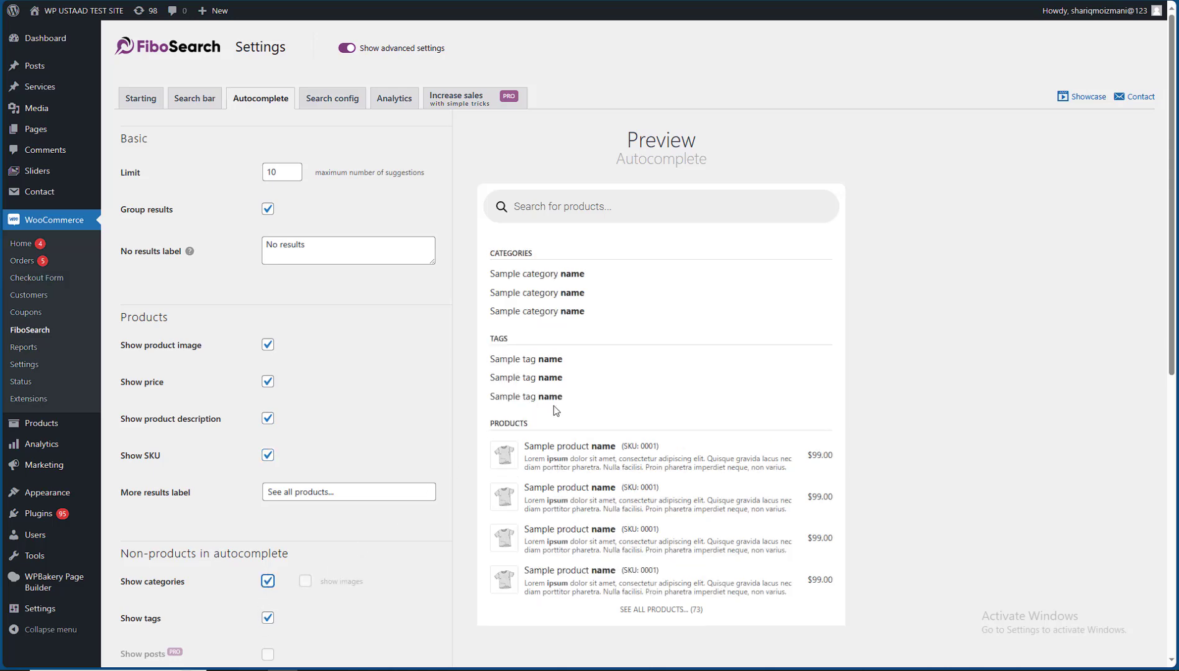
pyautogui.scroll(-4, 274, 519)
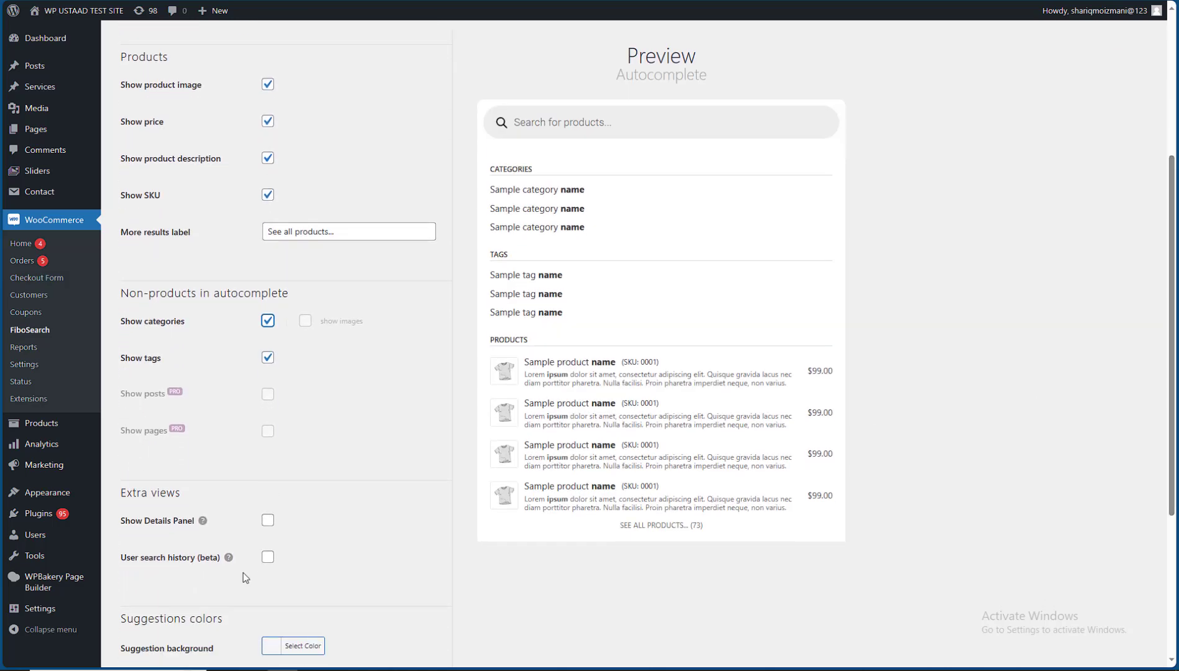
pyautogui.click(276, 518)
pyautogui.click(274, 561)
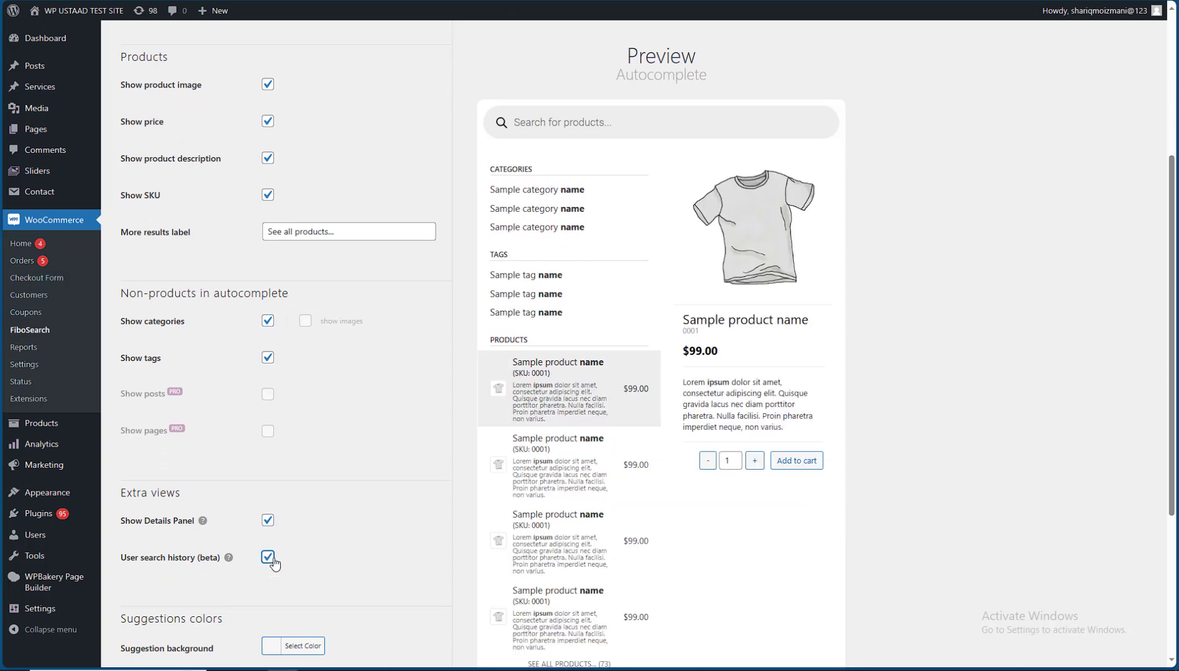
pyautogui.scroll(-4, 263, 553)
pyautogui.click(176, 602)
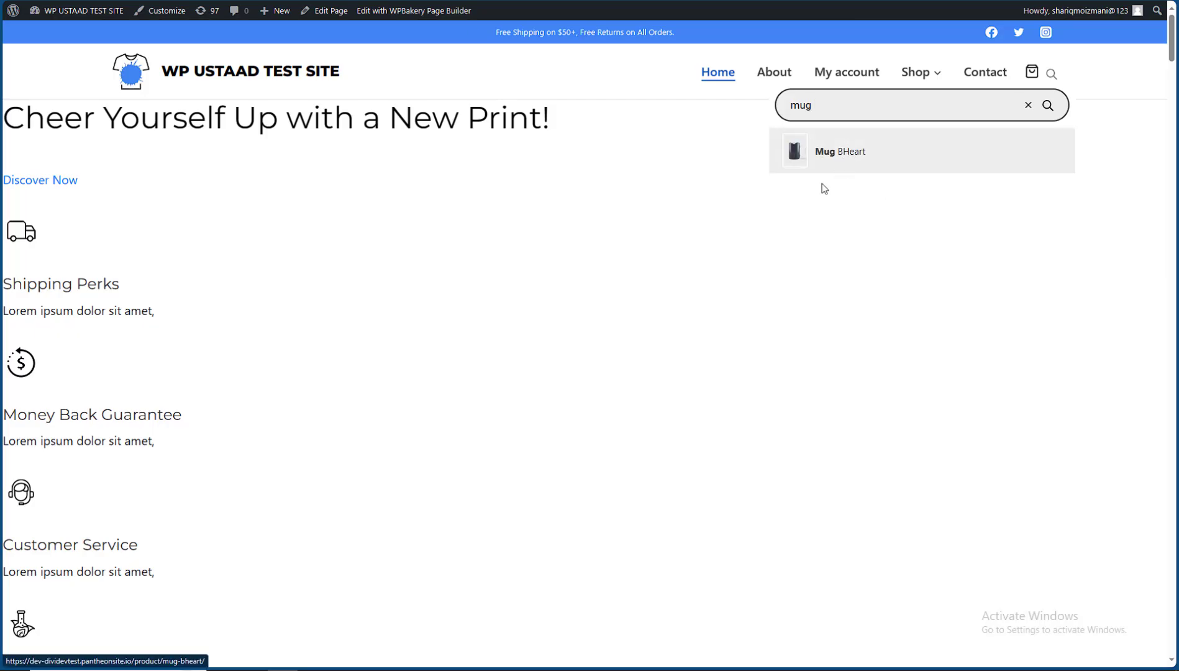
# - Reload the storefront home page and start a product search with "t" from the header search bar
pyautogui.doubleClick(843, 107)
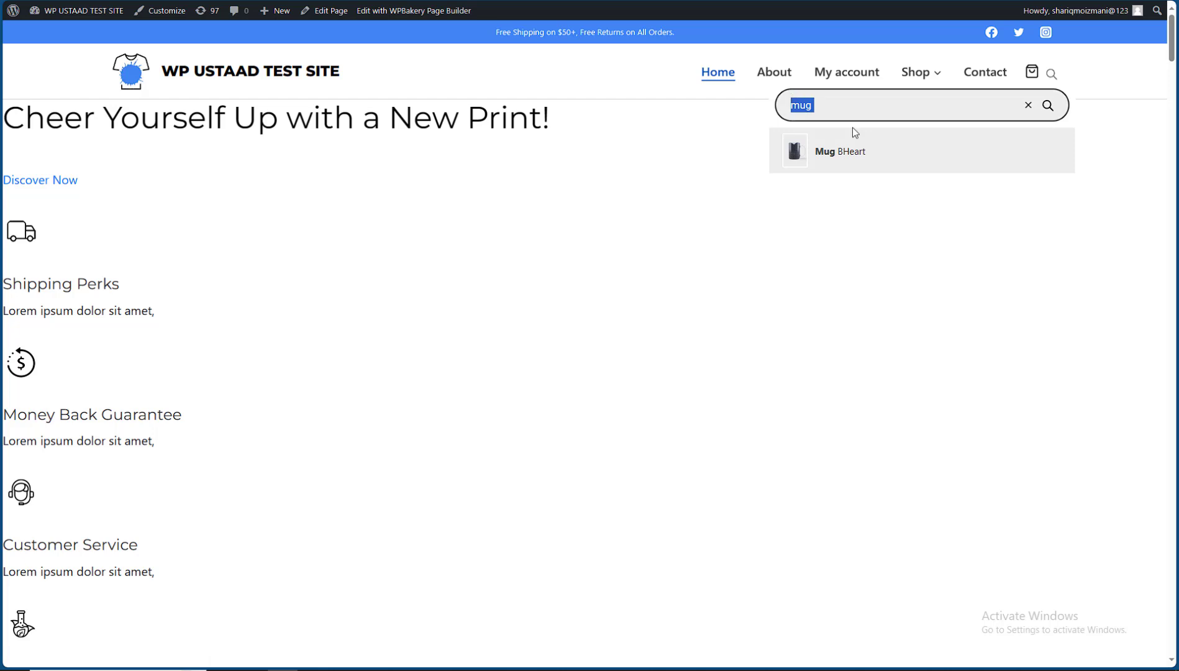
pyautogui.click(721, 223)
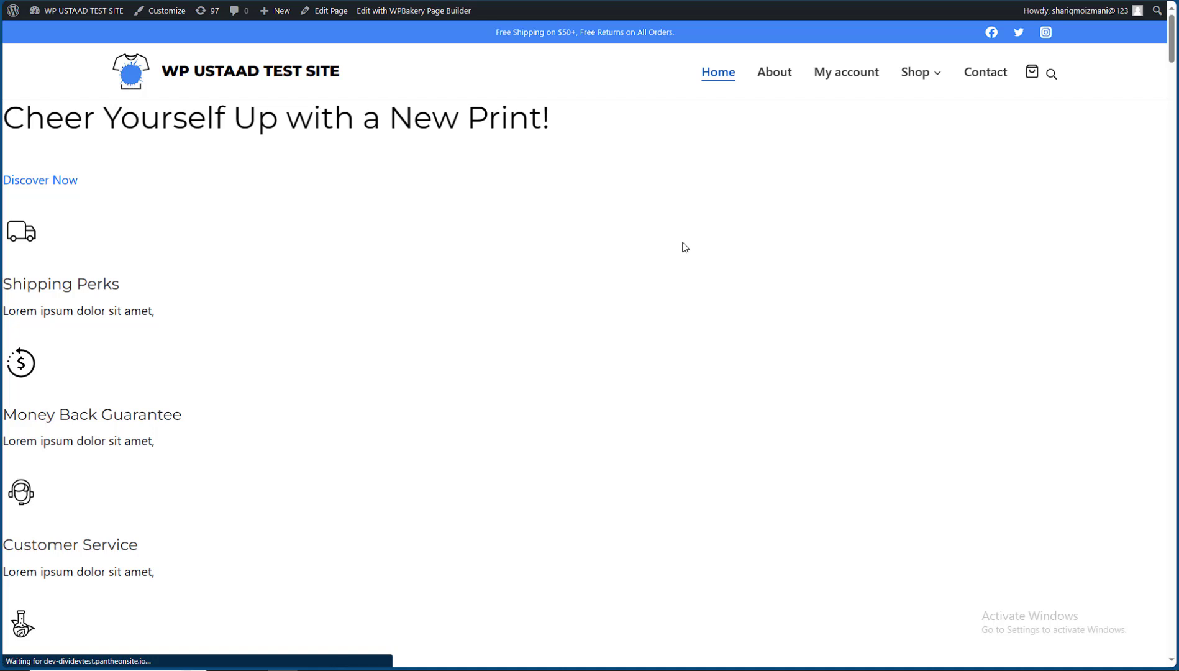
pyautogui.click(1051, 75)
pyautogui.write('t')
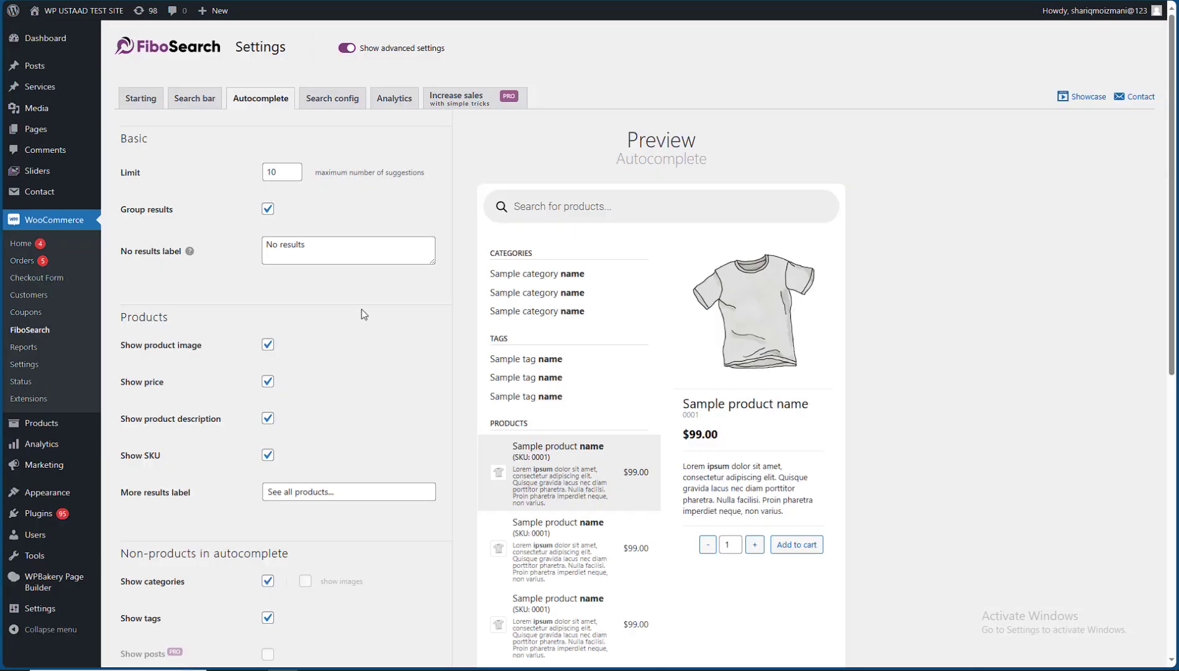
# - Extend the products search scope to description, short description and SKU in the search configuration and save the changes
pyautogui.scroll(-7, 366, 313)
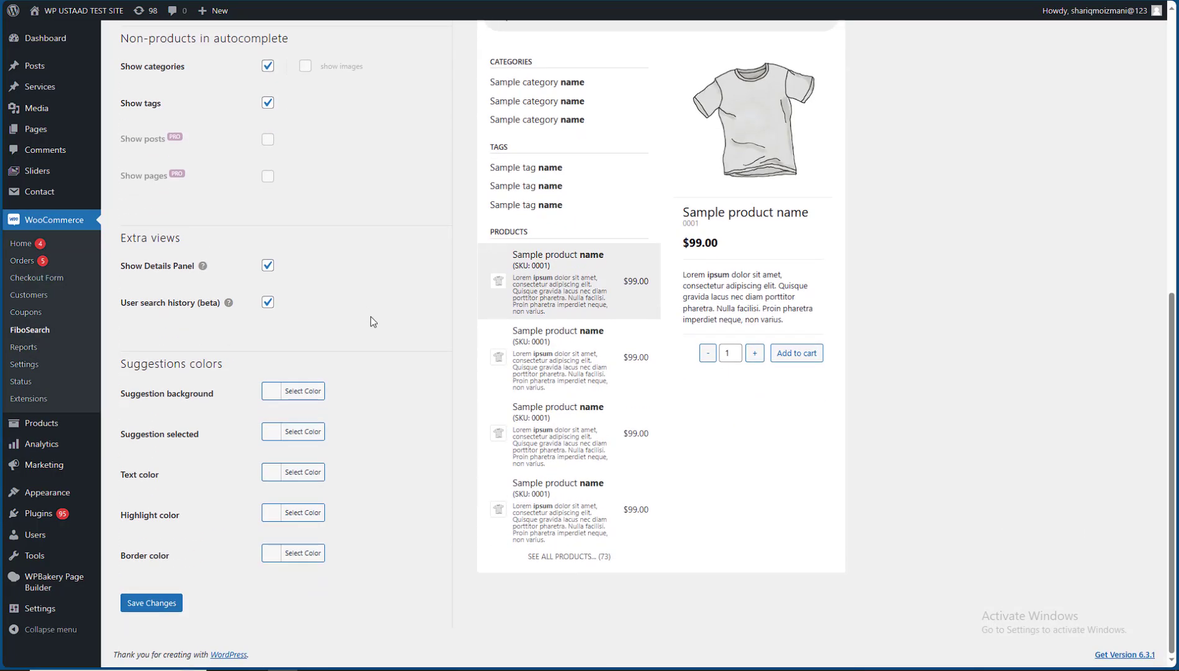
pyautogui.scroll(7, 373, 320)
pyautogui.click(319, 105)
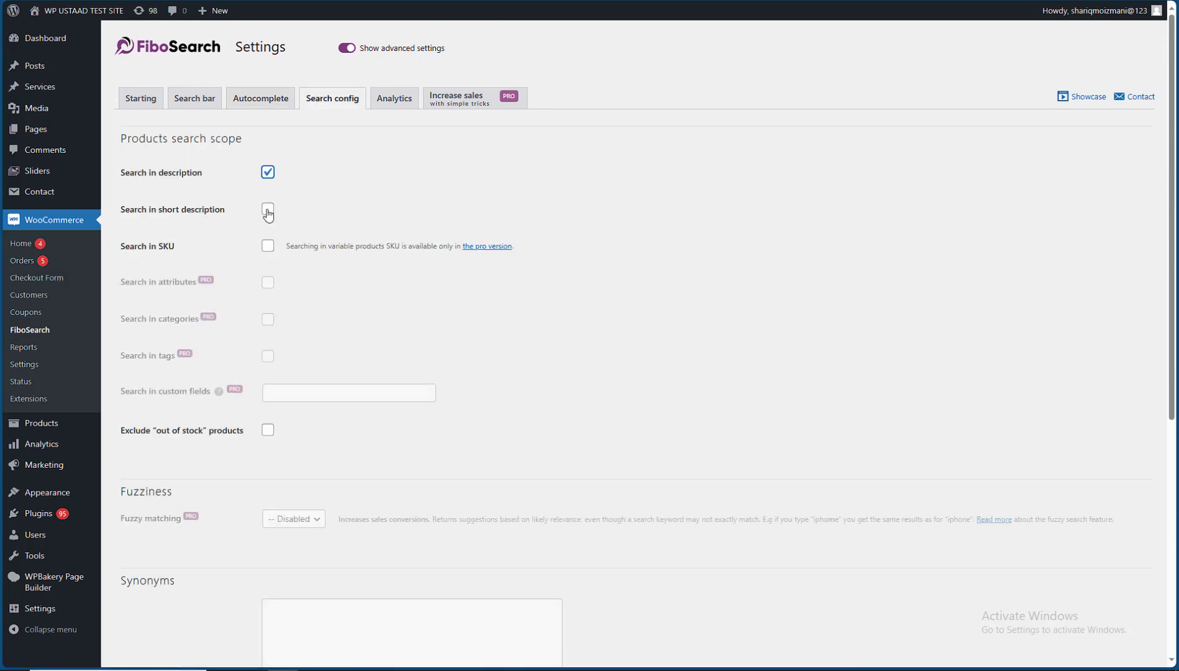
pyautogui.click(267, 246)
pyautogui.scroll(-5, 304, 343)
pyautogui.scroll(5, 303, 343)
pyautogui.scroll(-6, 278, 336)
pyautogui.click(160, 604)
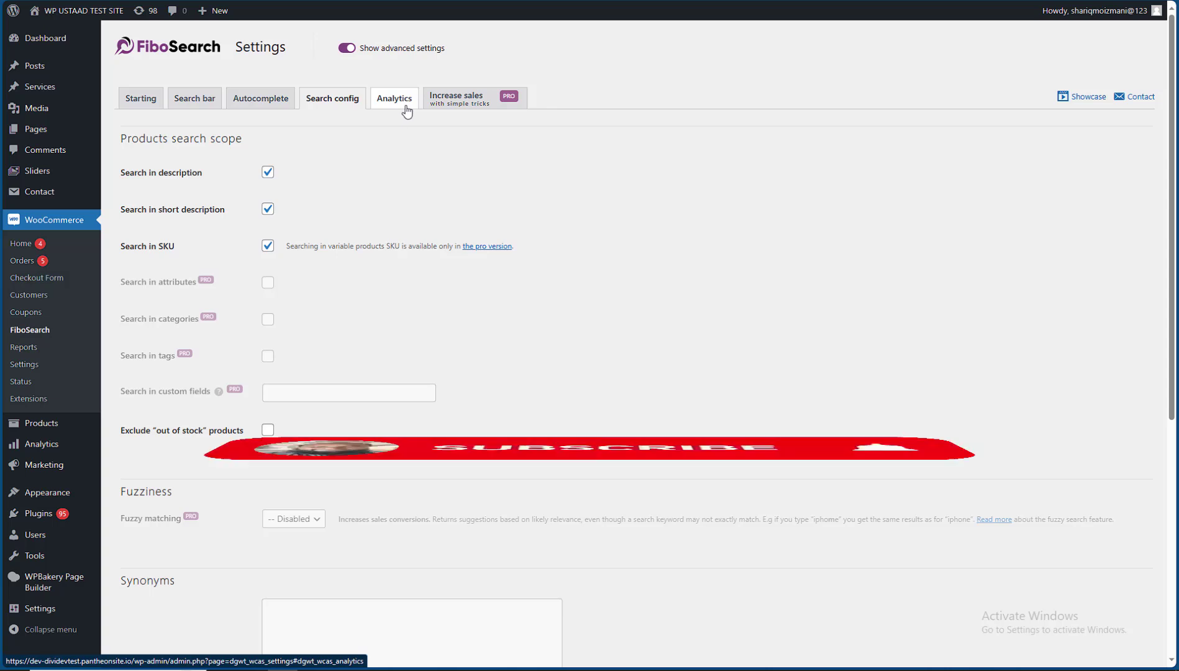
# - Review the remaining search configuration options and the explanation of the search analytics setting
pyautogui.scroll(-5, 406, 110)
pyautogui.scroll(5, 706, 541)
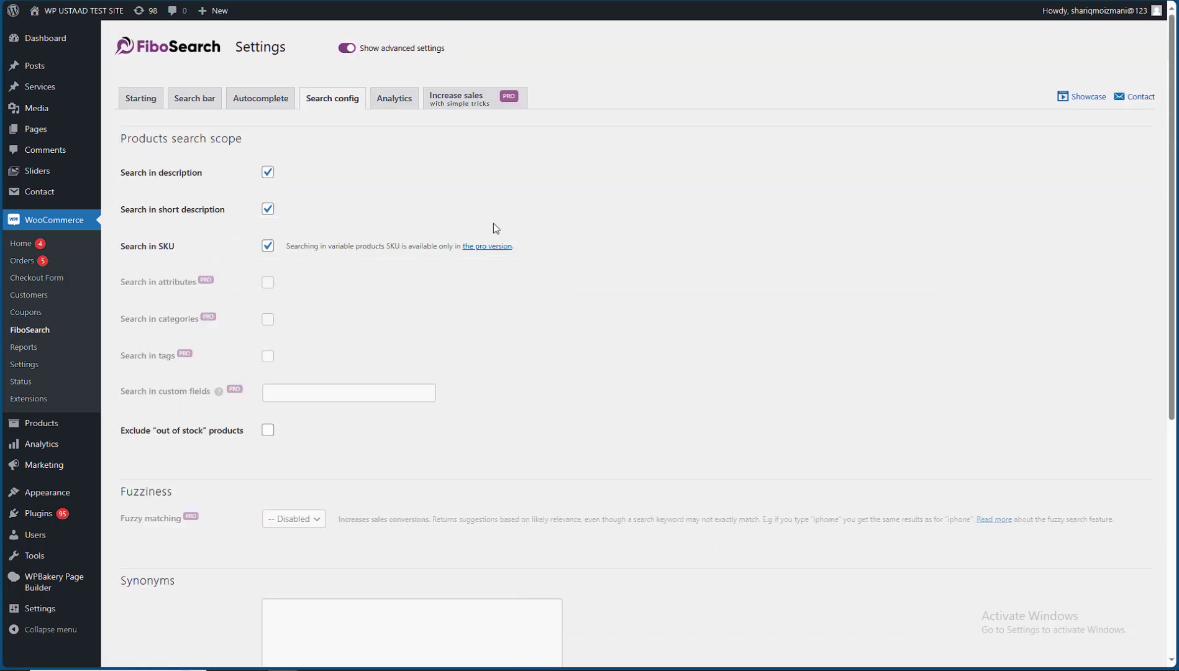
pyautogui.click(386, 99)
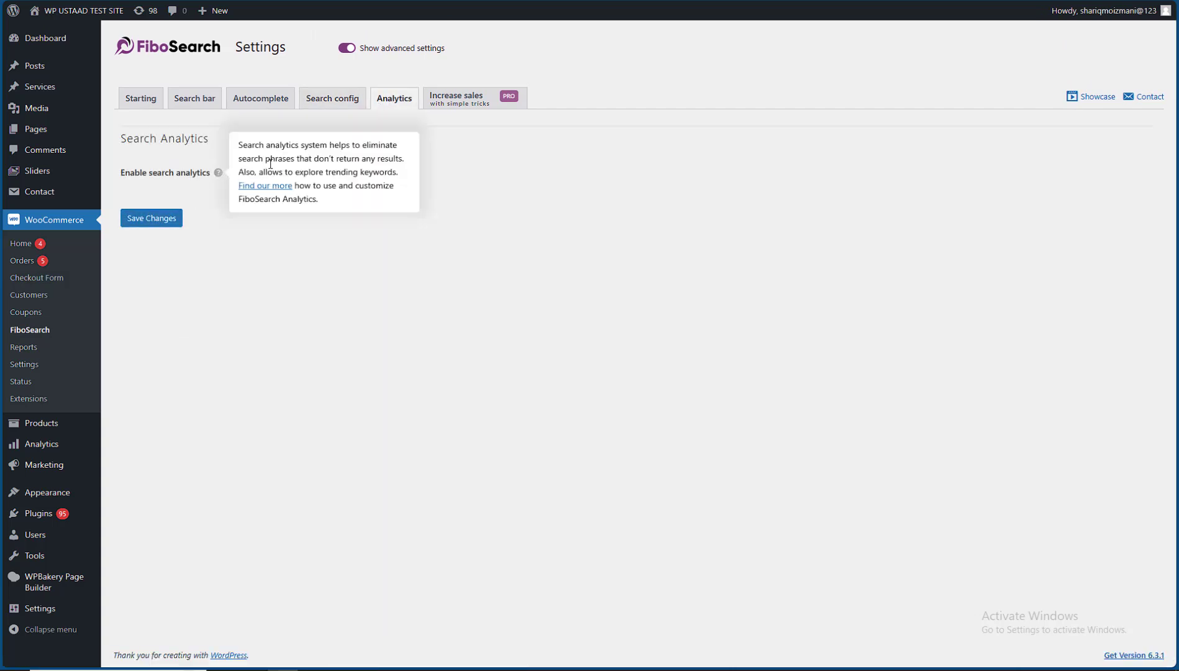
pyautogui.moveTo(218, 172)
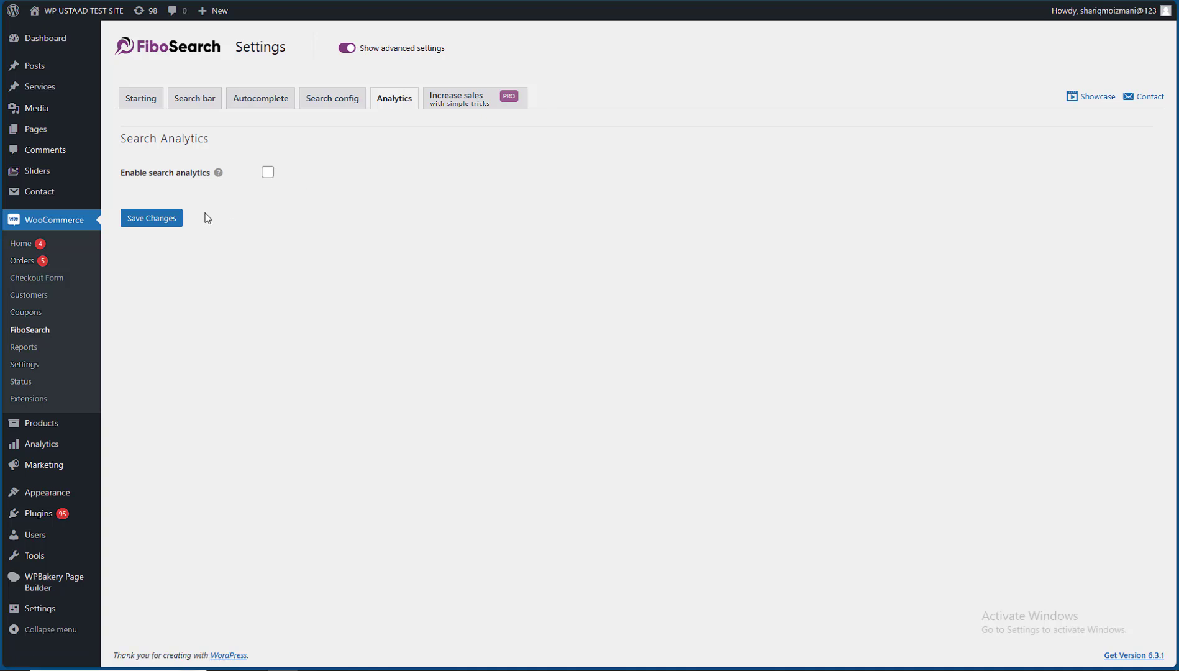
# - Review FiboSearch's list of Pro features for increasing sales and save the settings
pyautogui.click(462, 112)
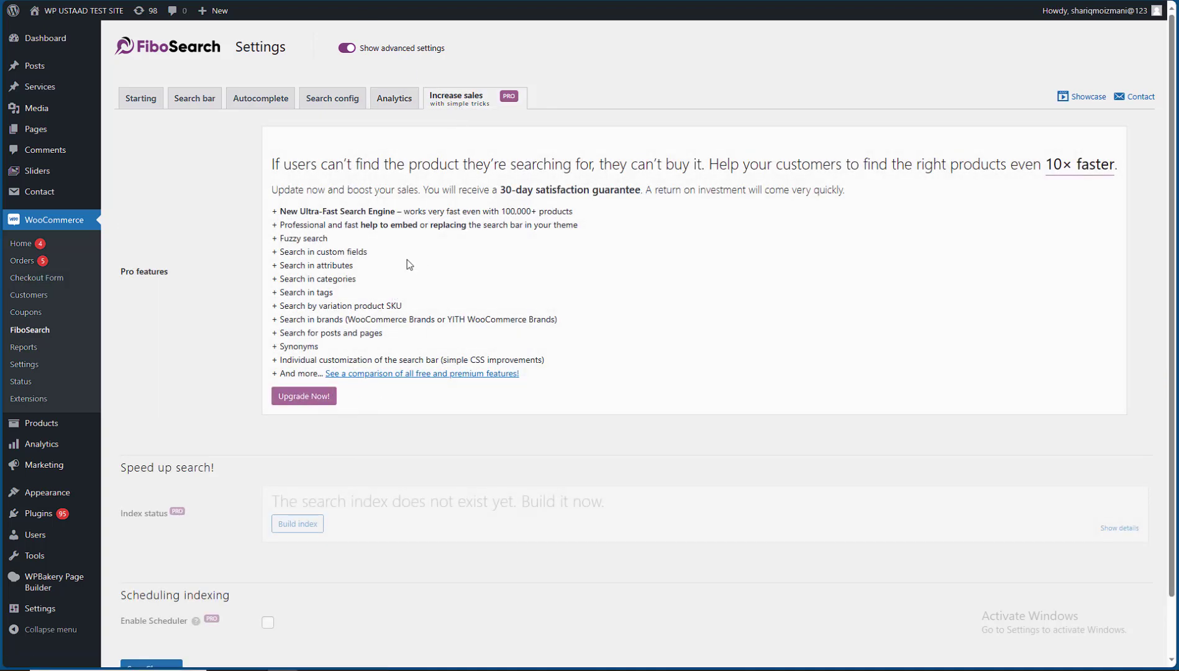
pyautogui.moveTo(272, 242); pyautogui.dragTo(385, 360)
pyautogui.click(245, 356)
pyautogui.scroll(-1, 280, 372)
pyautogui.click(156, 604)
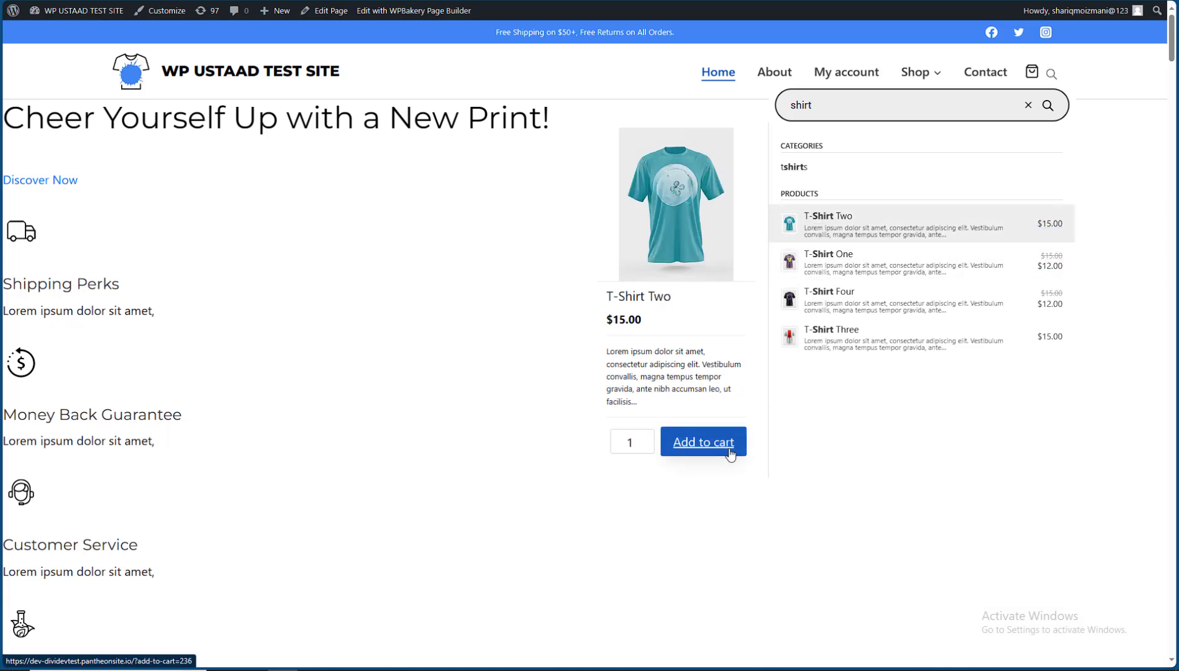
# - Open the T-Shirt Two product from the storefront search suggestions and clear the search history
pyautogui.click(818, 225)
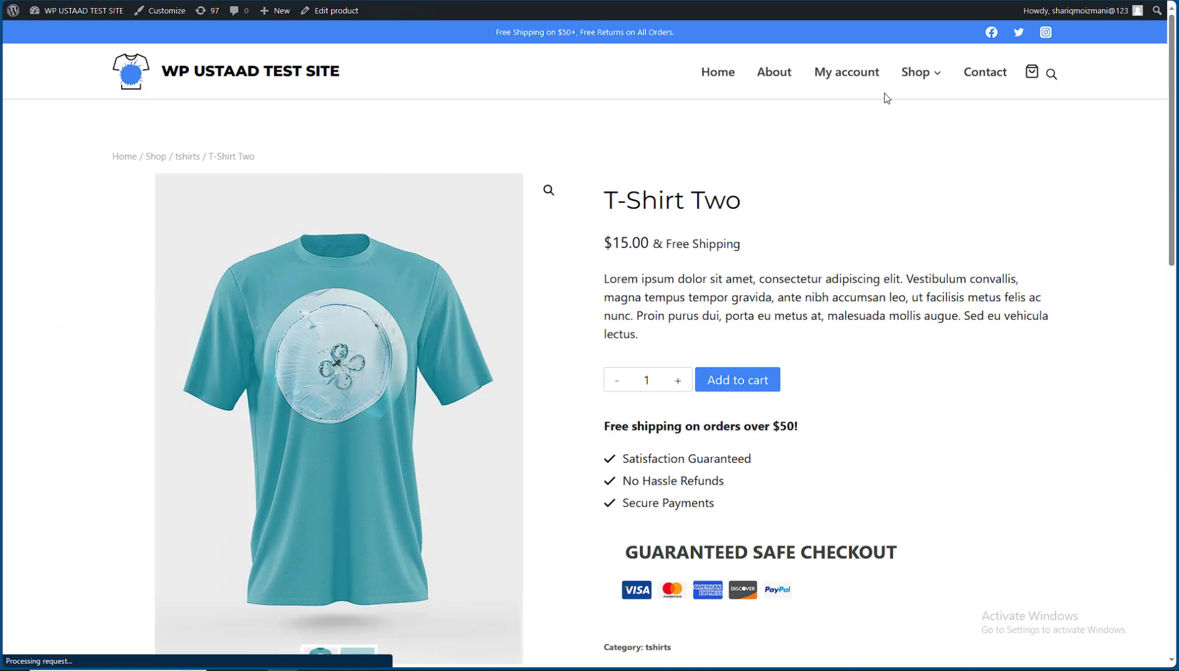
pyautogui.click(1053, 74)
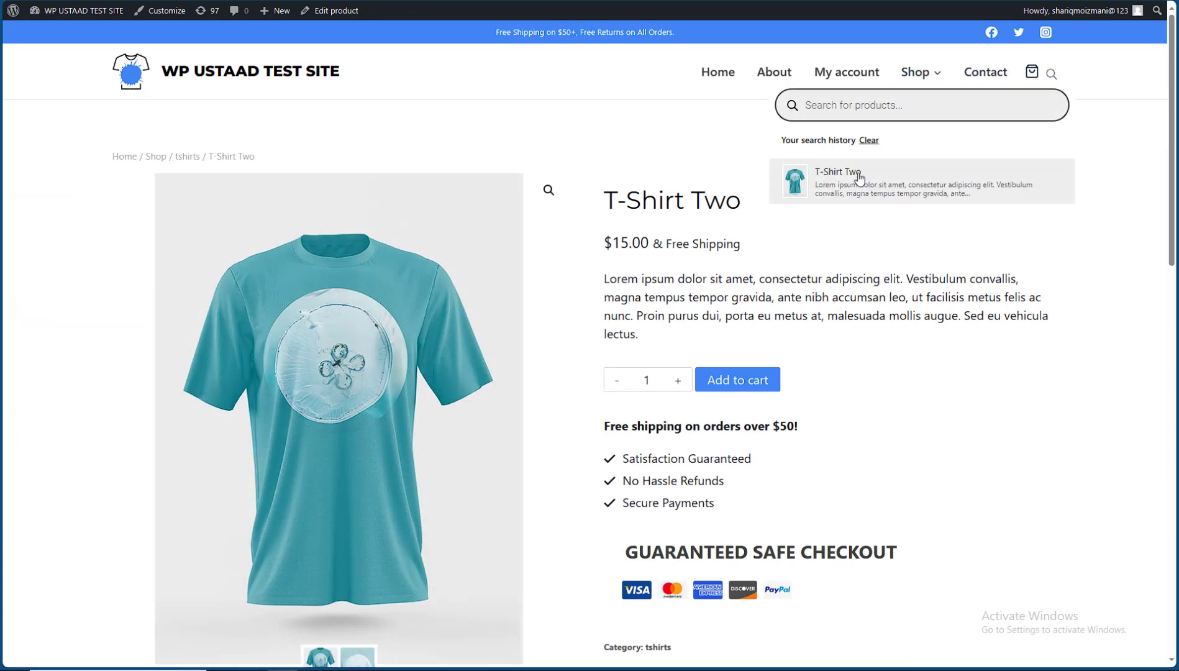
pyautogui.click(868, 140)
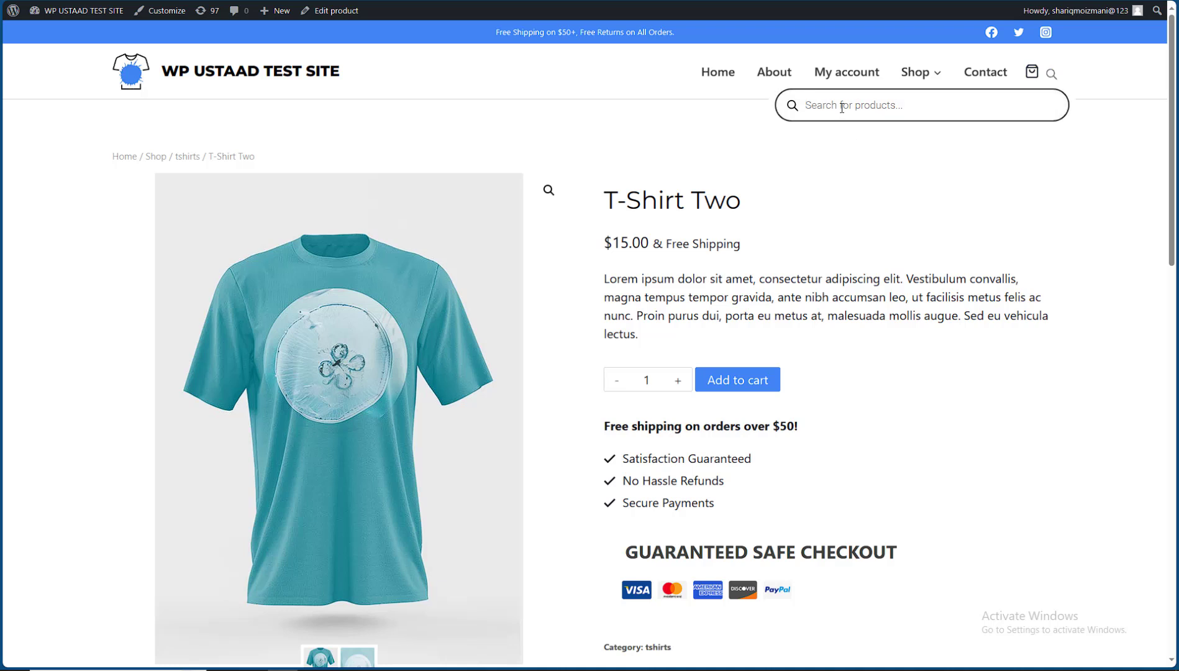
# - Add one T-Shirt Two to the cart from the details panel of a "shirt" search and review the cart
pyautogui.write('shirt')
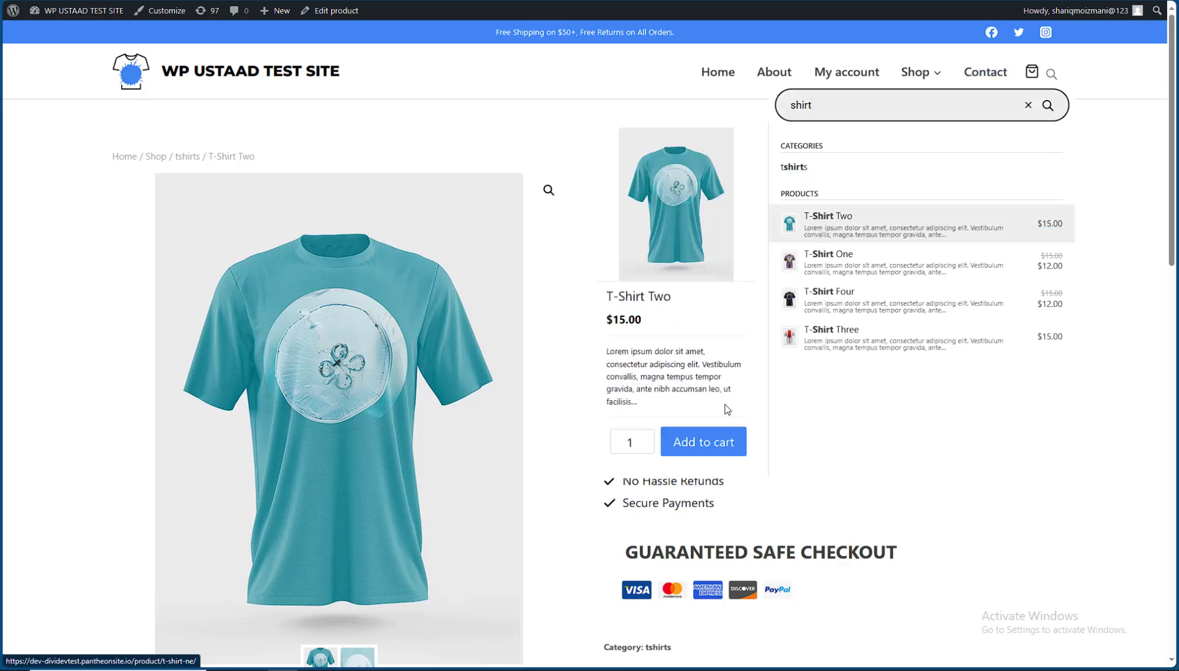
pyautogui.click(725, 441)
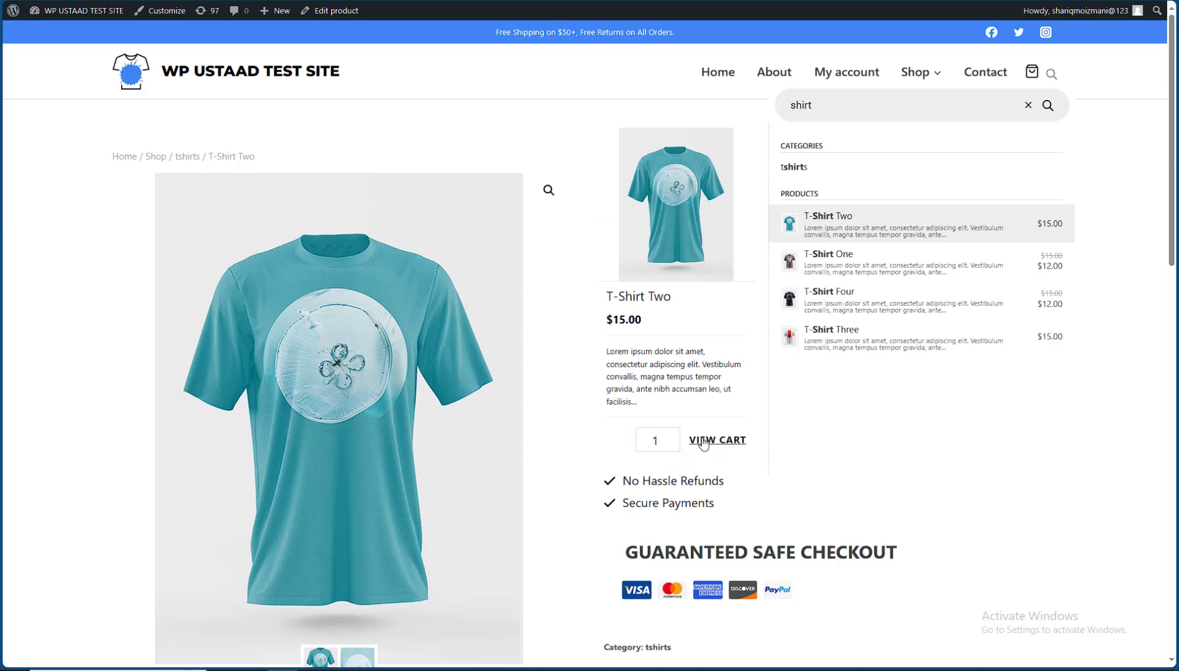
pyautogui.click(1036, 74)
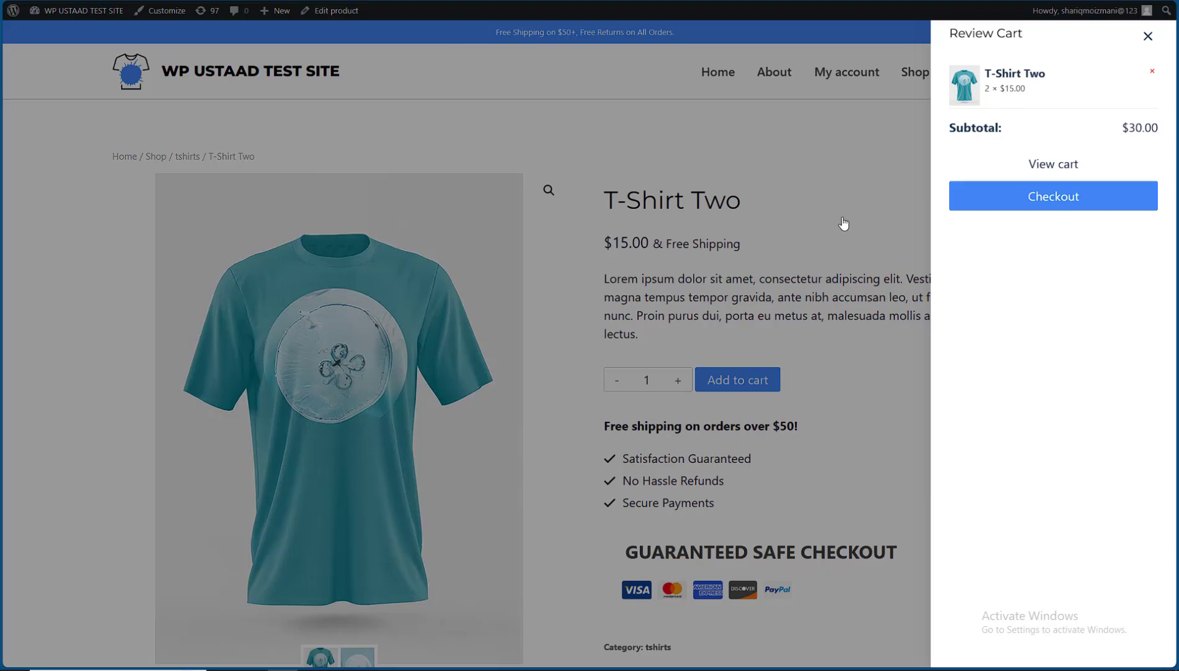
pyautogui.click(843, 224)
pyautogui.scroll(-15, 877, 653)
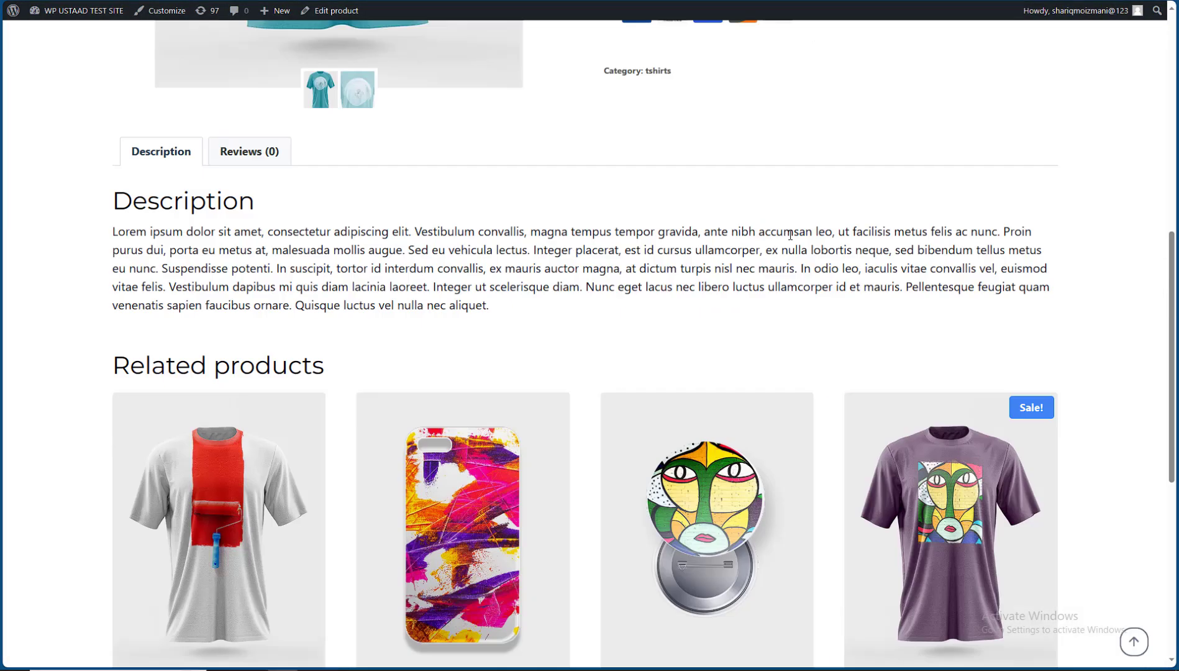